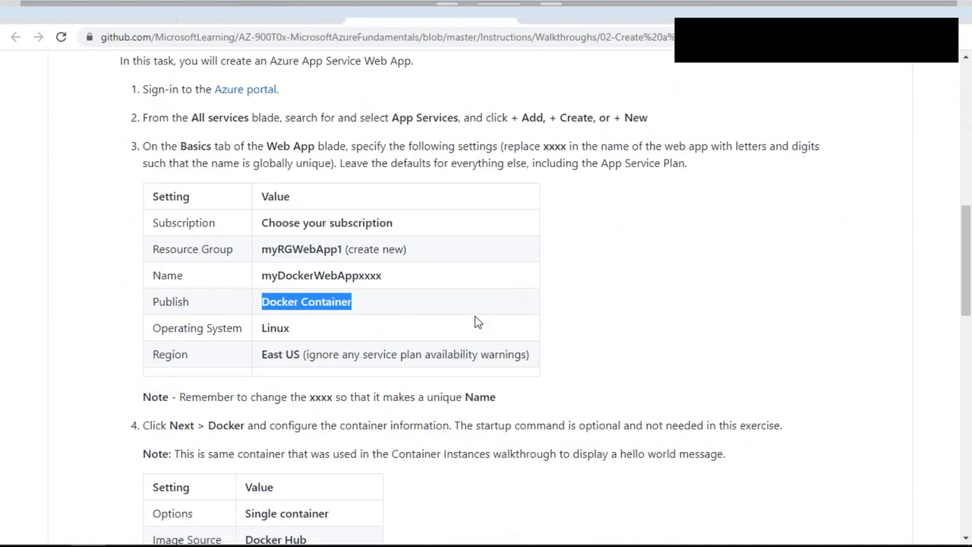
# Step: Finish reading the GitHub Docker web app walkthrough, then switch to the Azure portal's Demo-VM overview
pyautogui.scroll(-5, 62, 238)
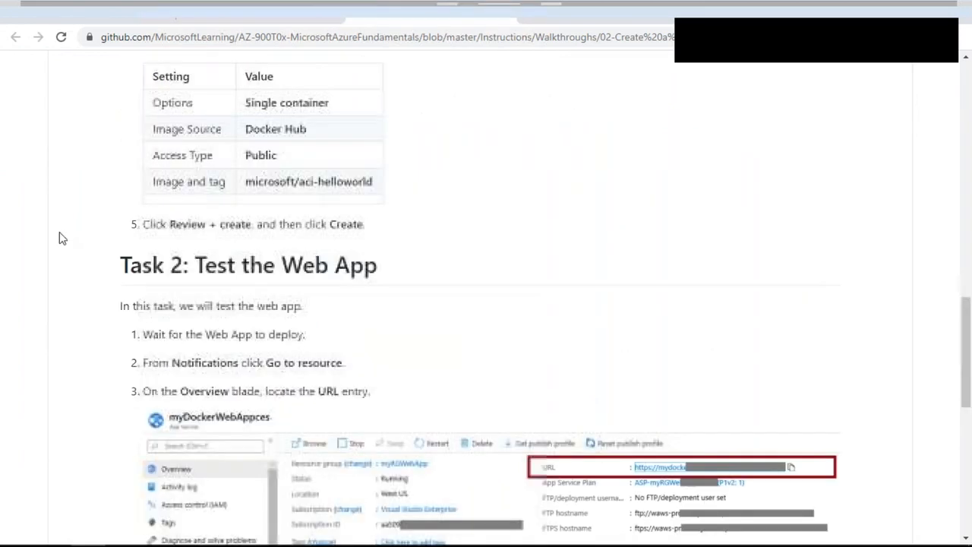
pyautogui.scroll(-10, 488, 283)
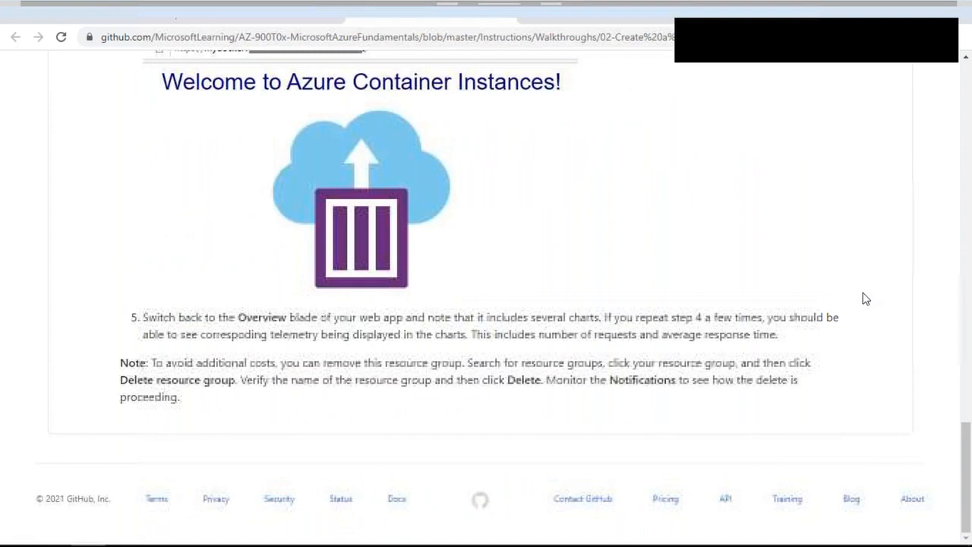
pyautogui.click(247, 6)
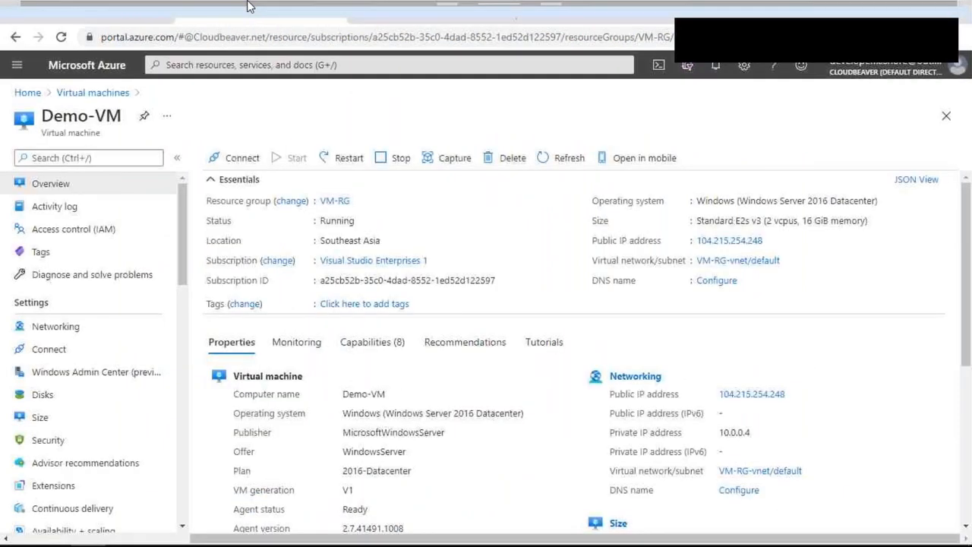
# Step: Start a new Web App from Create a resource and choose VM-RG as its resource group
pyautogui.click(16, 66)
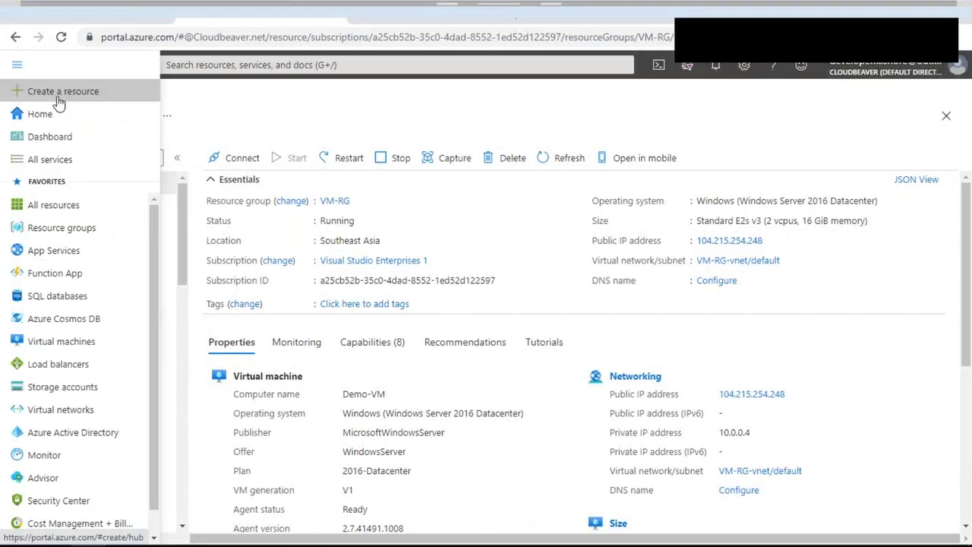
pyautogui.click(30, 91)
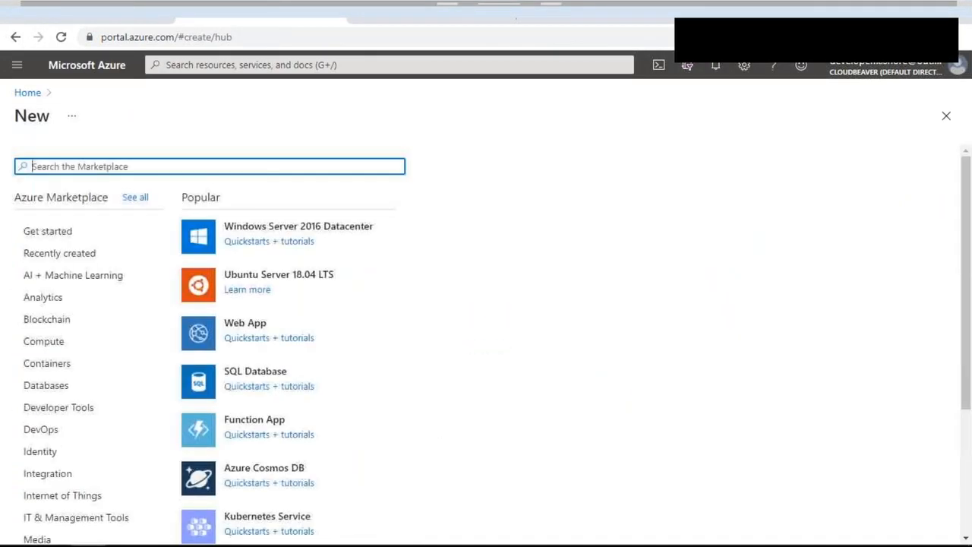
pyautogui.click(247, 332)
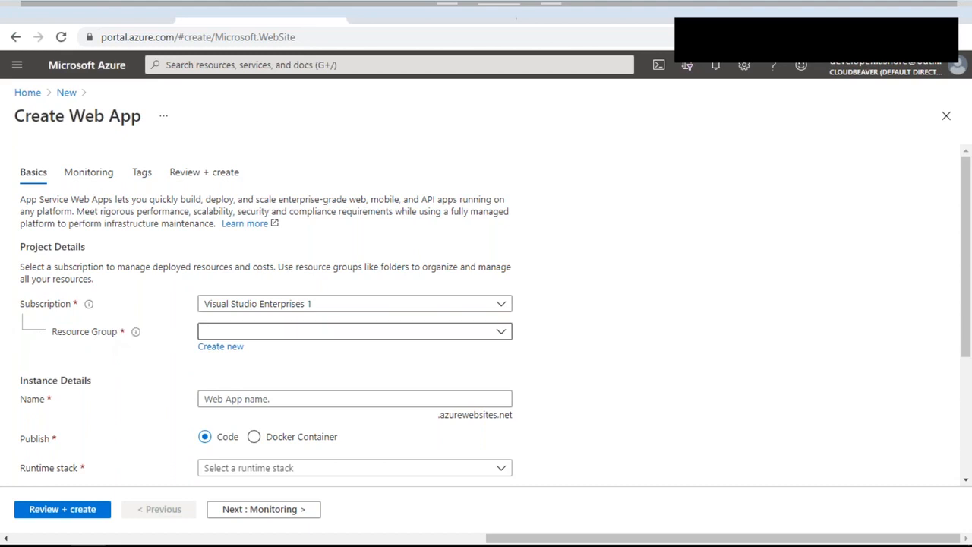
pyautogui.click(507, 335)
pyautogui.click(220, 403)
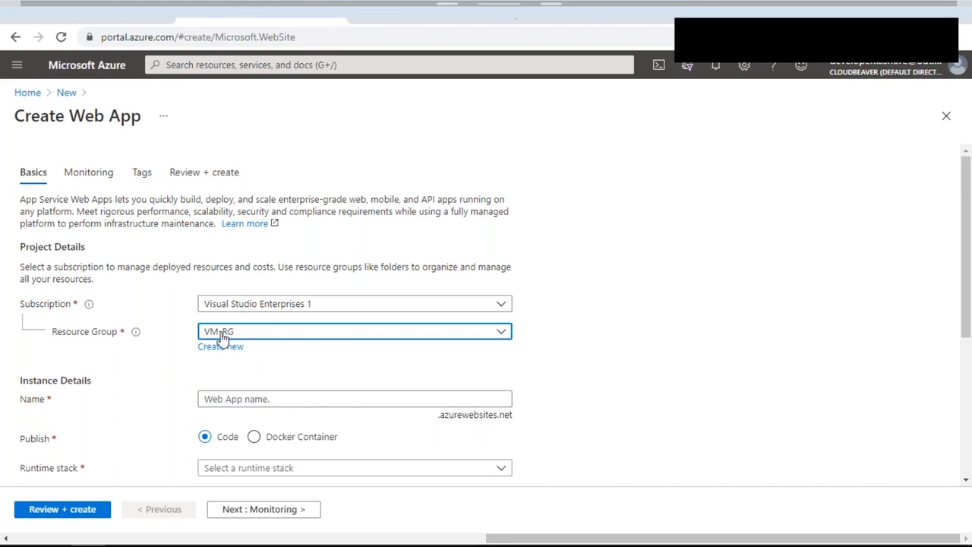
# Step: Create a new resource group named Web-App_RG for the web app
pyautogui.click(238, 351)
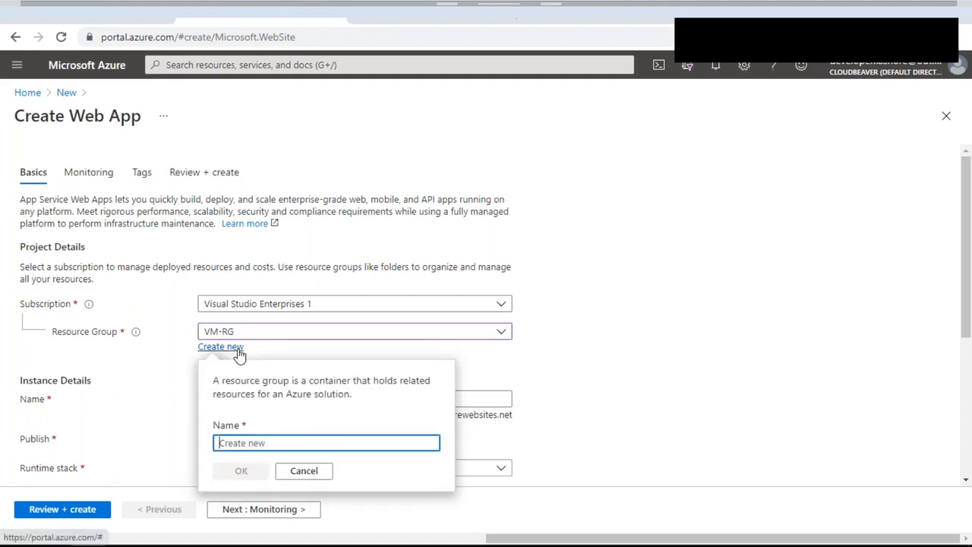
pyautogui.write('Web-App_')
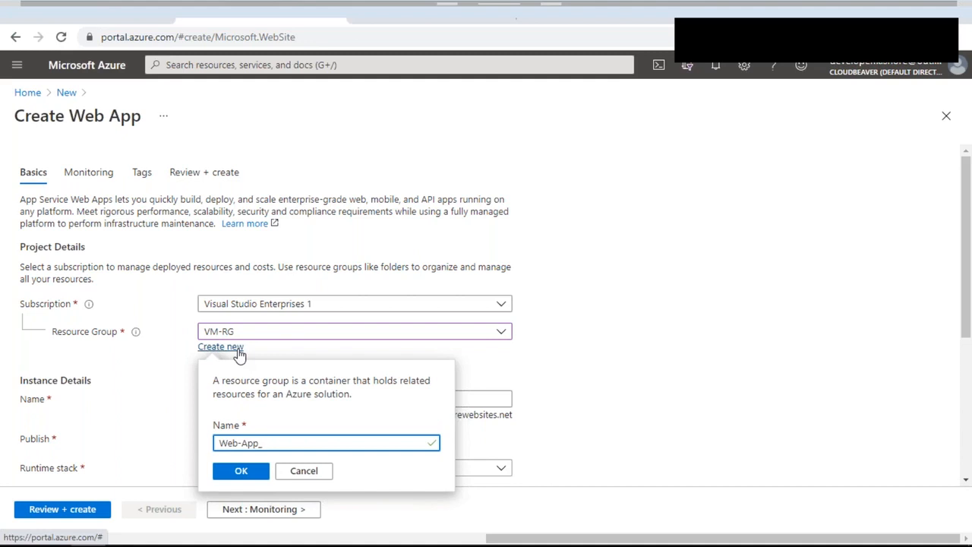
pyautogui.write('RG')
pyautogui.moveTo(275, 443); pyautogui.dragTo(216, 444)
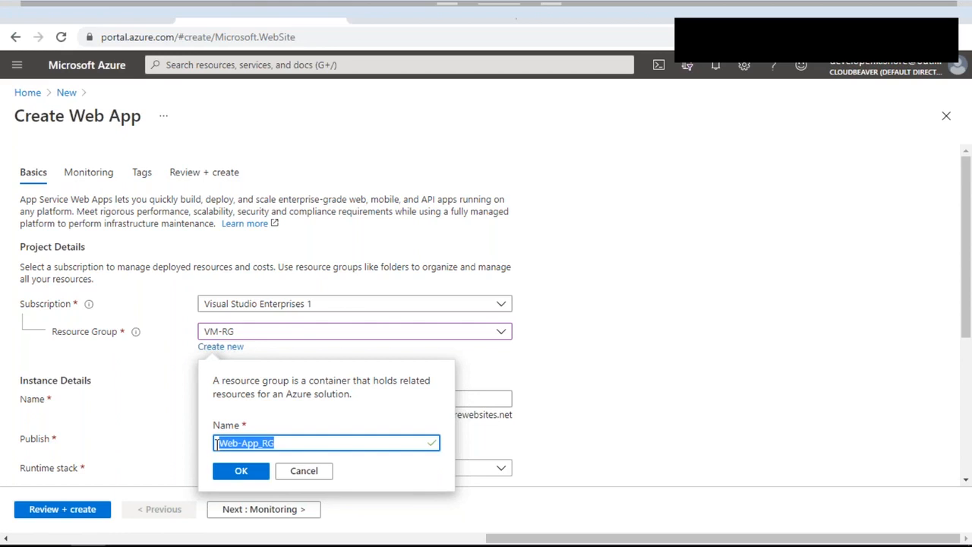
pyautogui.click(241, 471)
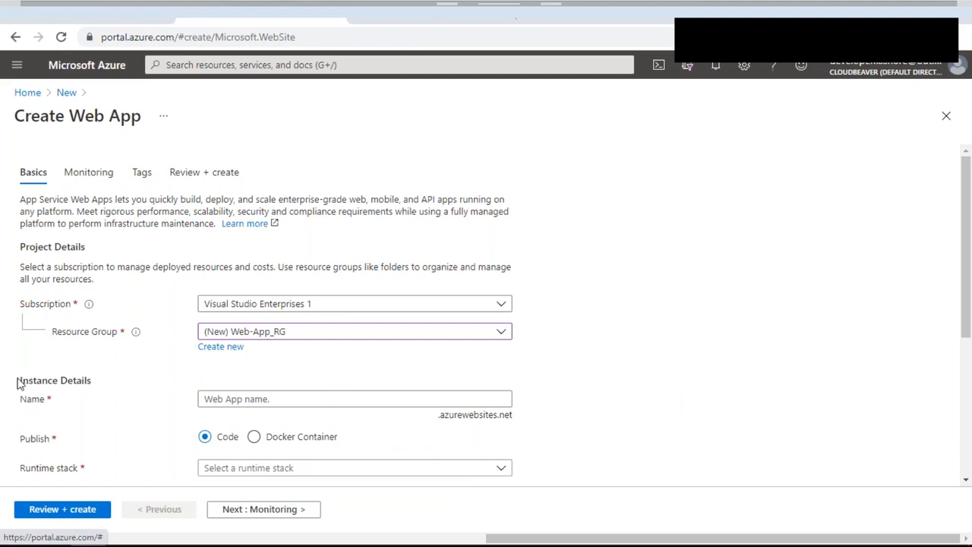
pyautogui.moveTo(18, 380); pyautogui.dragTo(200, 393)
pyautogui.click(487, 383)
# Step: Name the web app kishorewebapp and look over the rest of the form
pyautogui.click(335, 404)
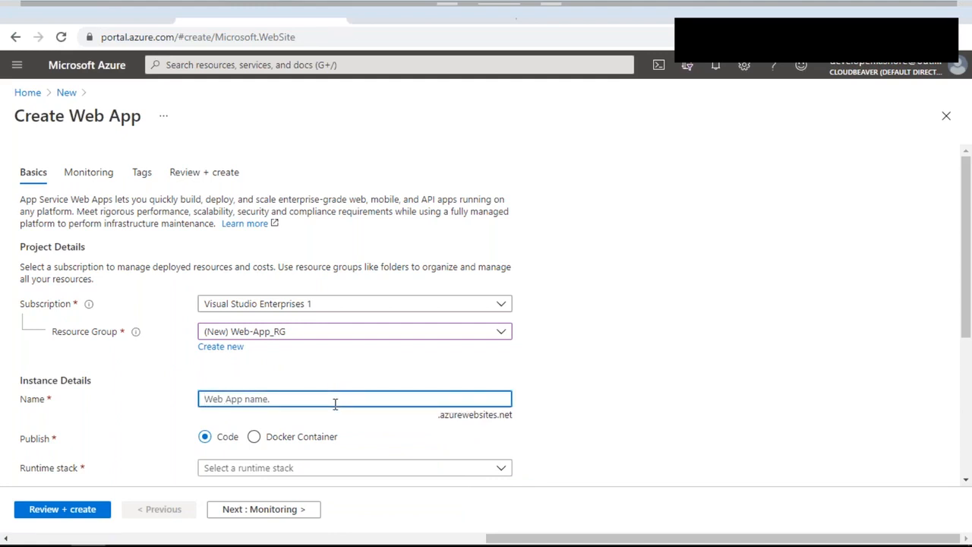
pyautogui.write('kishorewebapp')
pyautogui.click(553, 372)
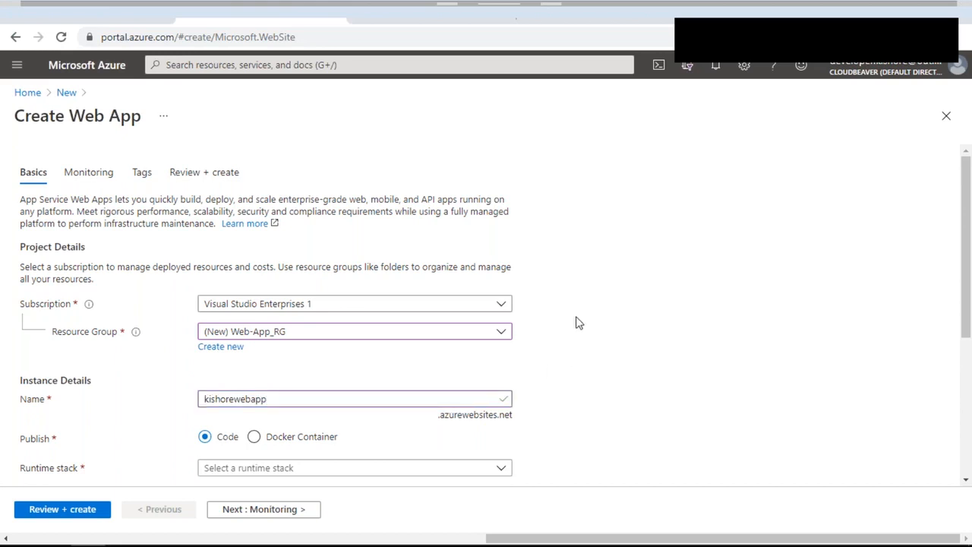
pyautogui.scroll(-1, 576, 322)
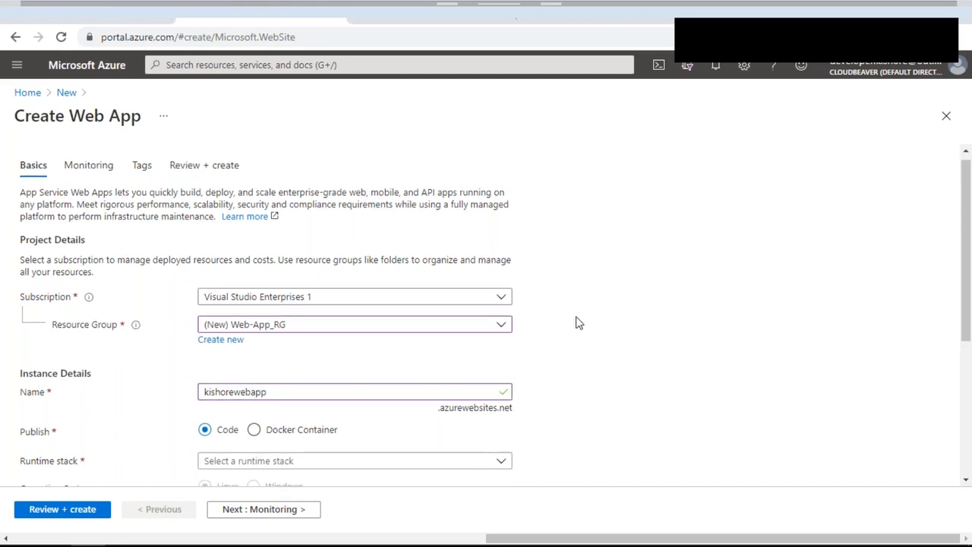
pyautogui.scroll(-1, 576, 322)
pyautogui.scroll(-2, 575, 322)
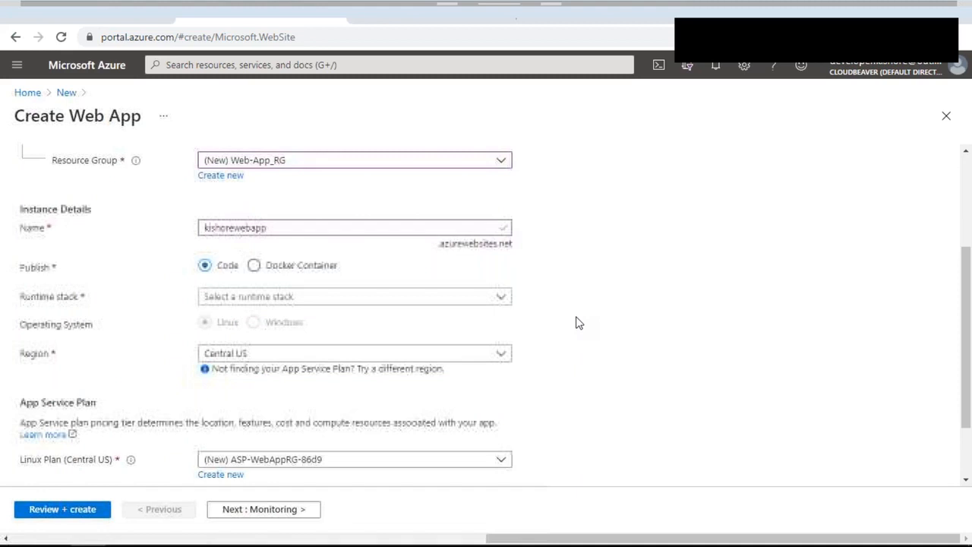
pyautogui.scroll(1, 576, 323)
# Step: Try 'test' as the app name, then change it back to kishorewebapp so it validates
pyautogui.doubleClick(250, 283)
pyautogui.write('test')
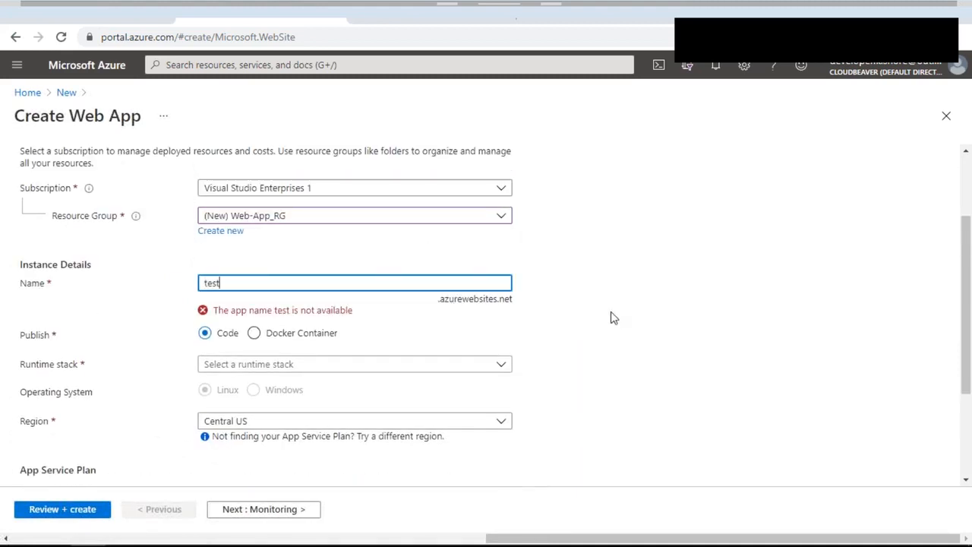
pyautogui.moveTo(219, 311); pyautogui.dragTo(363, 317)
pyautogui.click(283, 320)
pyautogui.tripleClick(289, 316)
pyautogui.click(233, 283)
pyautogui.moveTo(232, 282); pyautogui.dragTo(156, 283)
pyautogui.write('kishorewebapp')
pyautogui.click(633, 282)
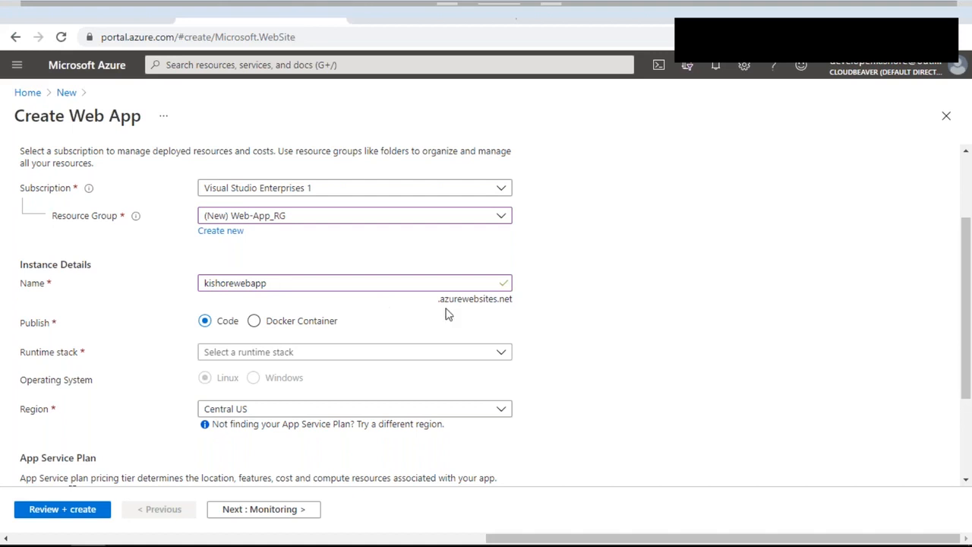
# Step: Set the app to publish as a Docker Container
pyautogui.doubleClick(501, 288)
pyautogui.click(545, 291)
pyautogui.click(139, 322)
pyautogui.click(253, 323)
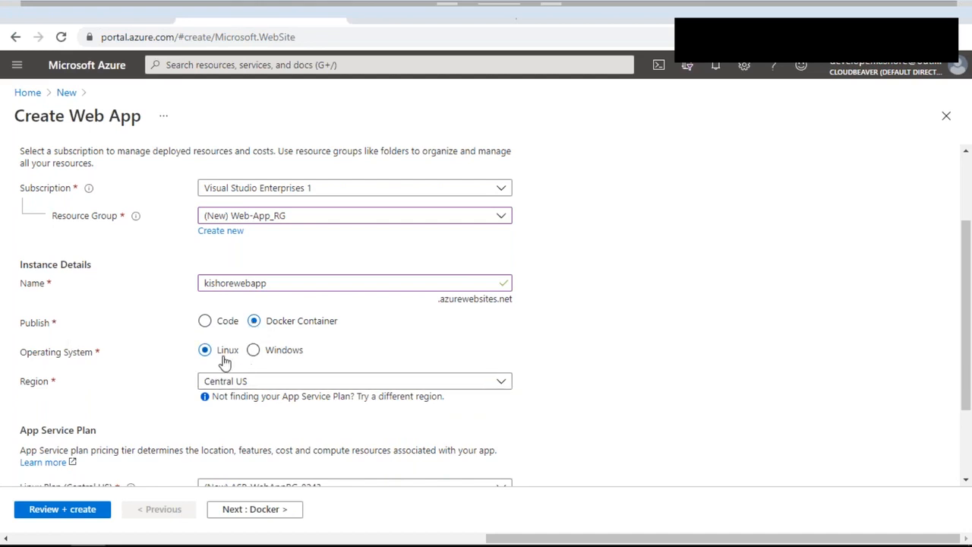
# Step: Keep Linux as the operating system and Central US as the region, then go to the Docker step
pyautogui.click(266, 351)
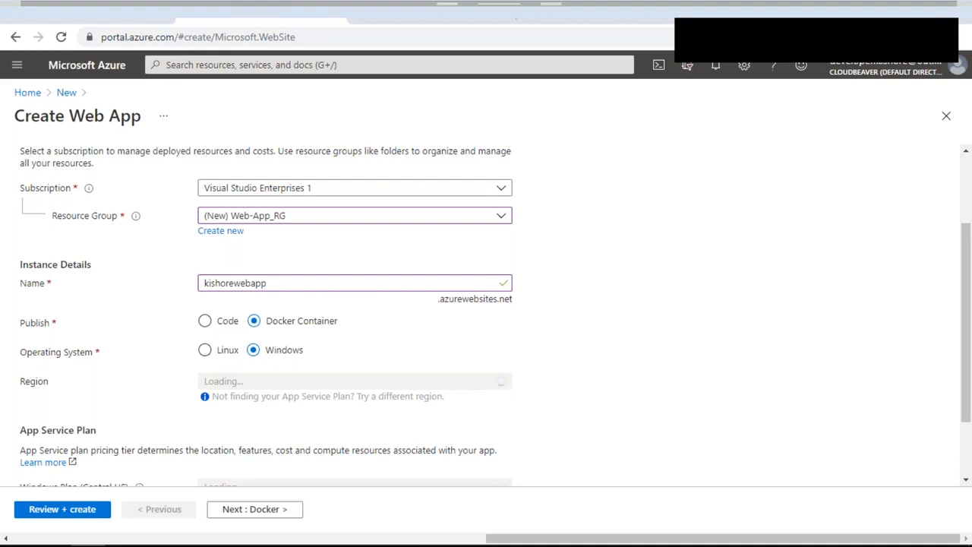
pyautogui.click(225, 351)
pyautogui.click(285, 382)
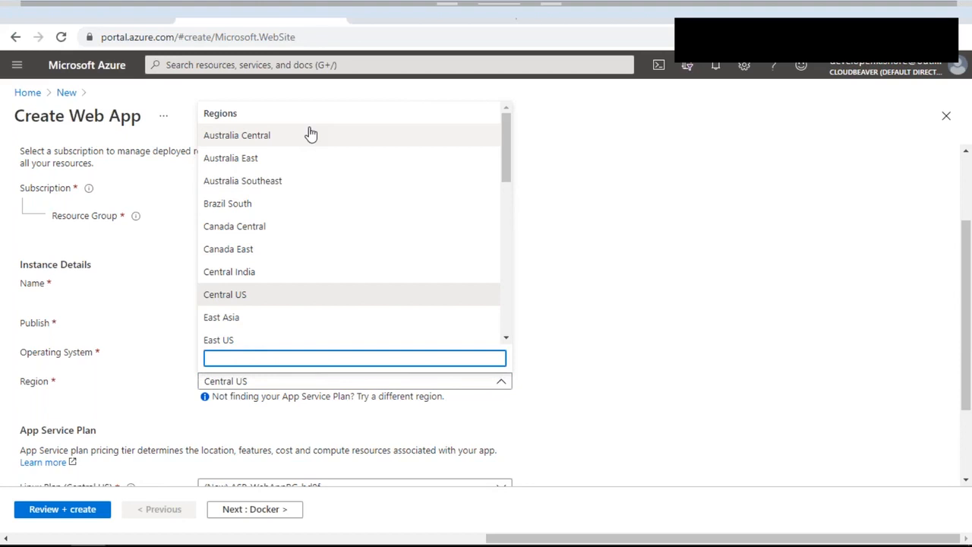
pyautogui.click(575, 322)
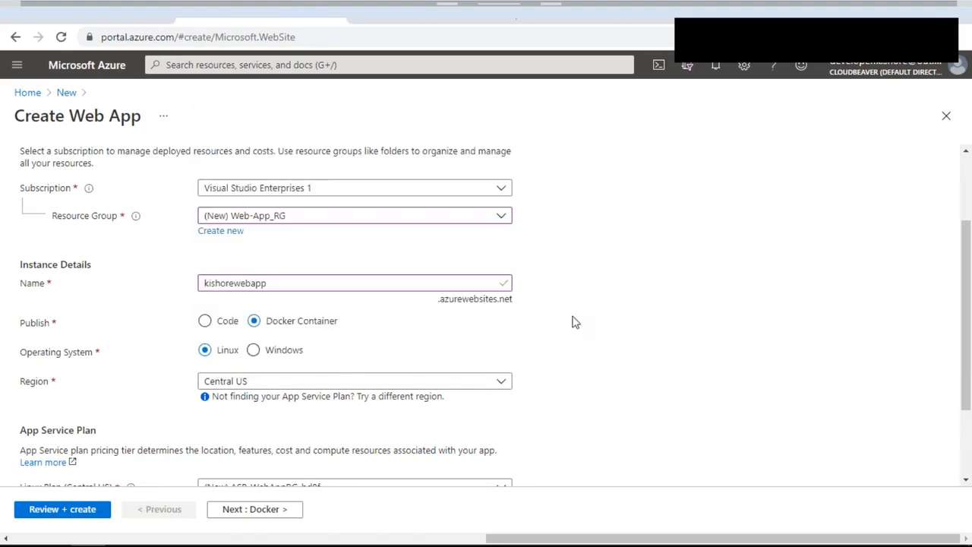
pyautogui.scroll(-2, 575, 322)
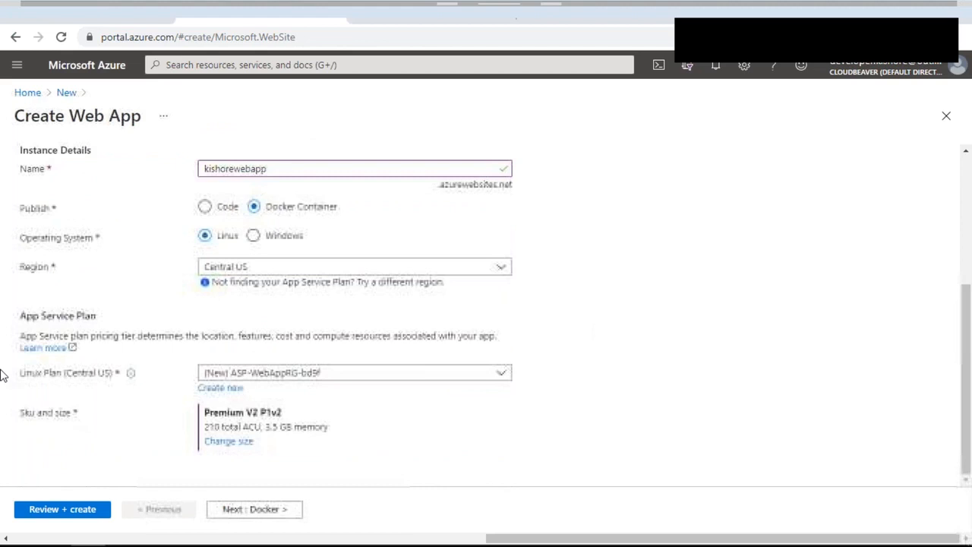
pyautogui.click(254, 511)
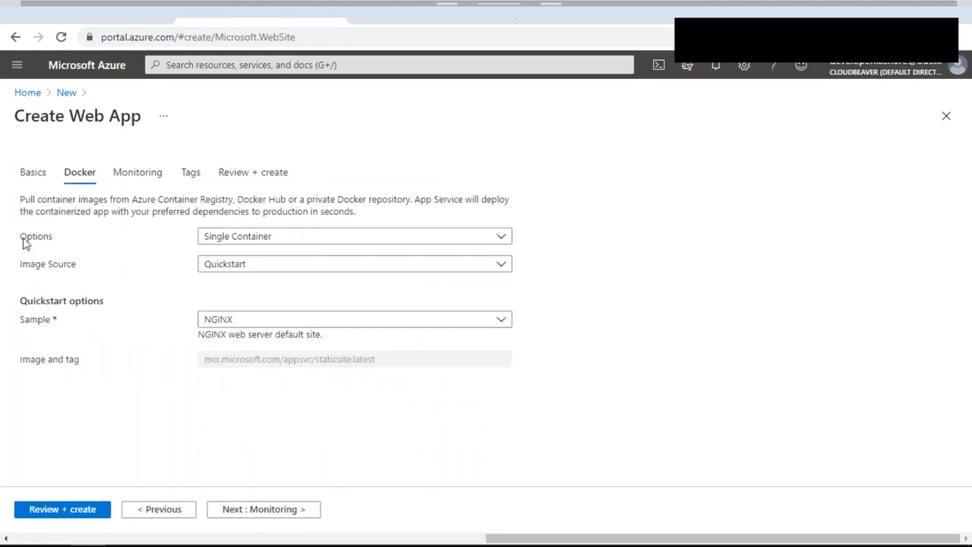
# Step: Keep Single Container, Quickstart image source and the NGINX sample, then continue to Monitoring
pyautogui.click(318, 236)
pyautogui.click(319, 237)
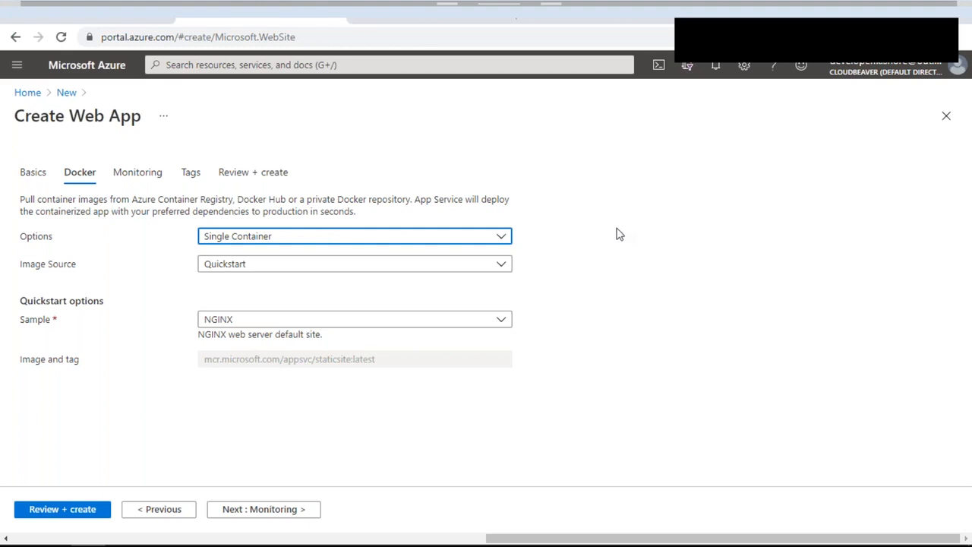
pyautogui.click(396, 270)
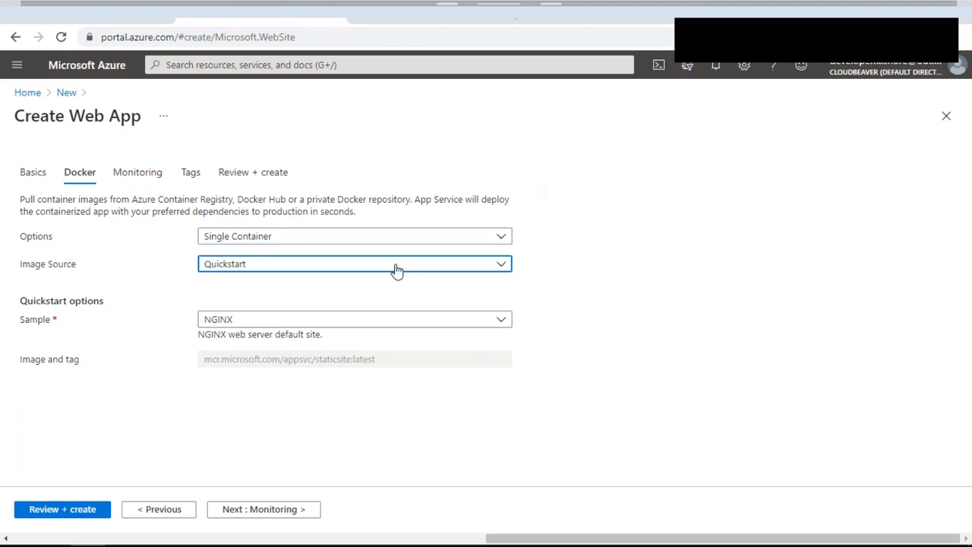
pyautogui.click(419, 283)
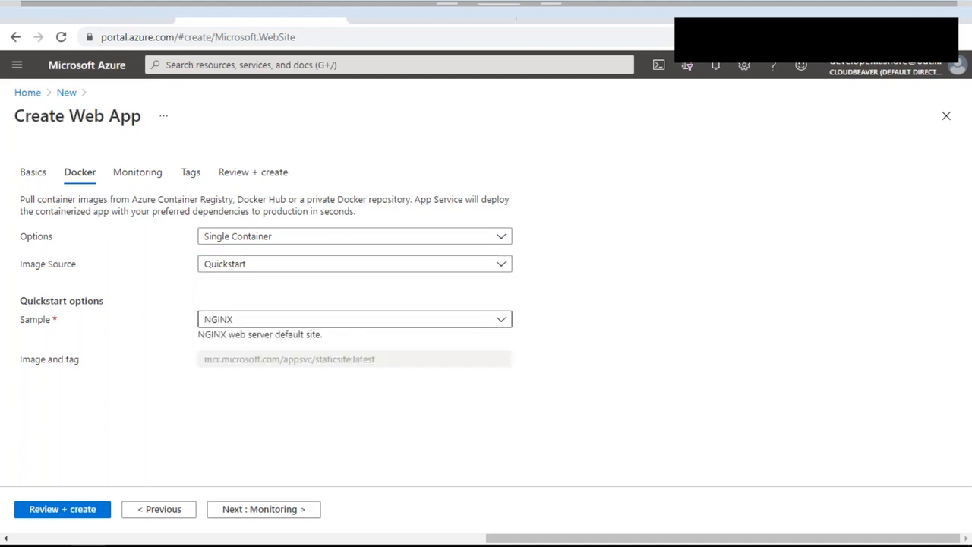
pyautogui.click(271, 325)
pyautogui.click(271, 339)
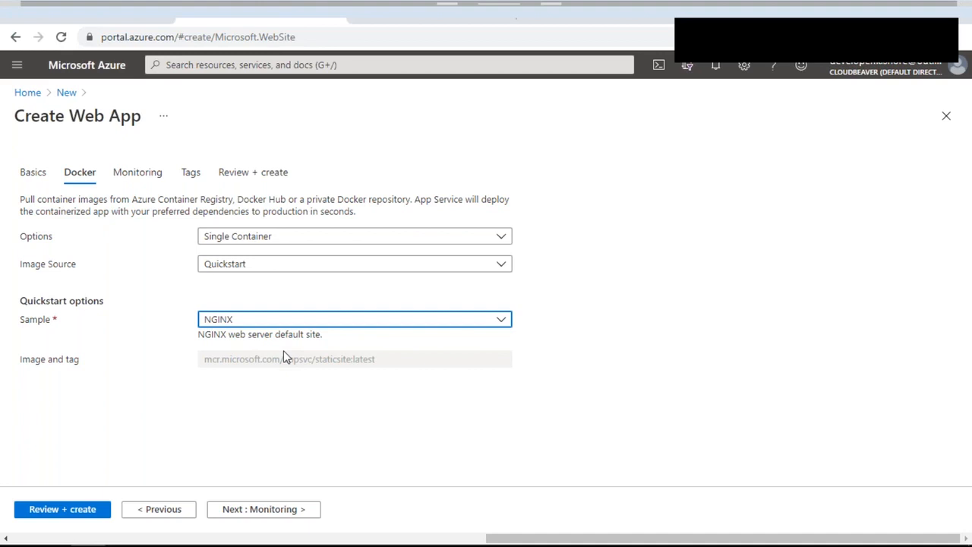
pyautogui.click(296, 509)
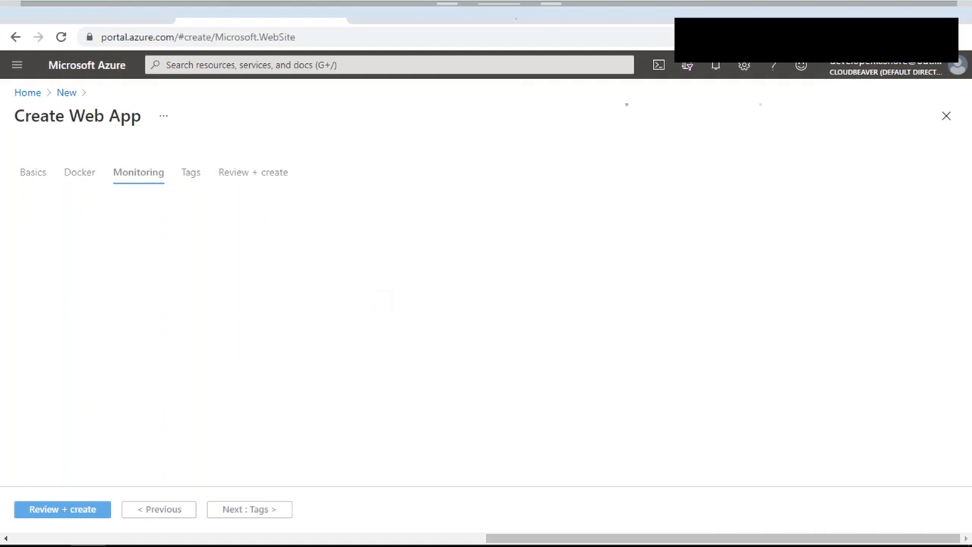
# Step: Review the kishorewebapp settings and submit the Web App for creation
pyautogui.click(65, 513)
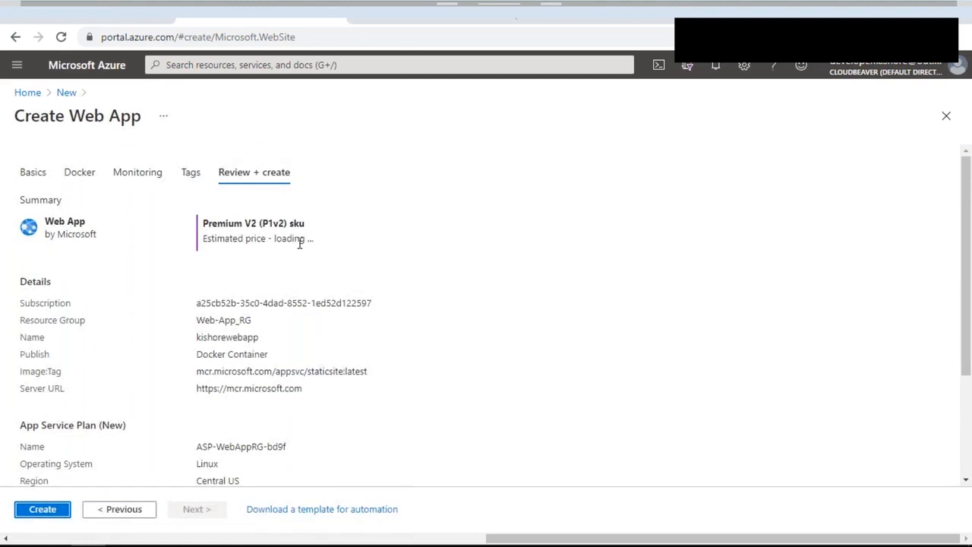
pyautogui.click(53, 510)
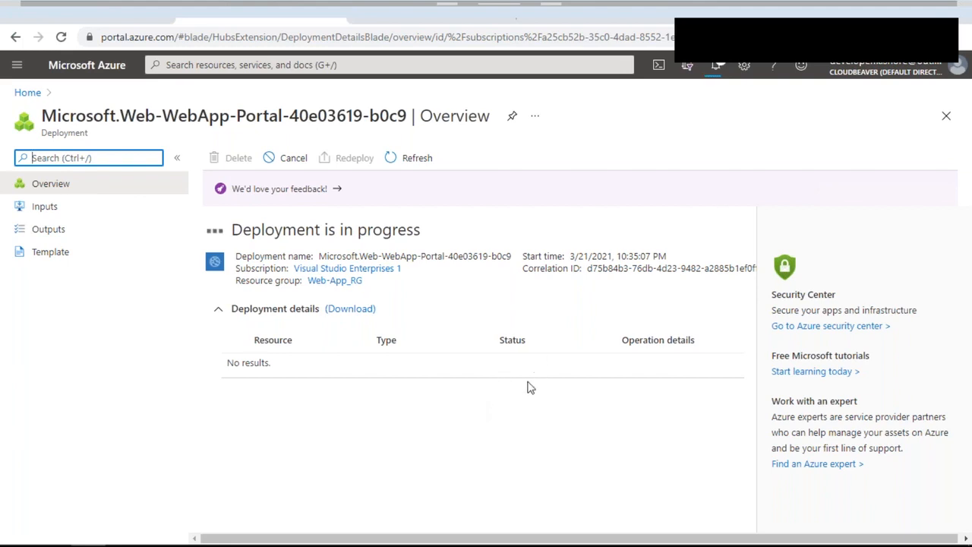
# Step: Watch the notifications until the Web-App_RG deployment reports success
pyautogui.click(717, 67)
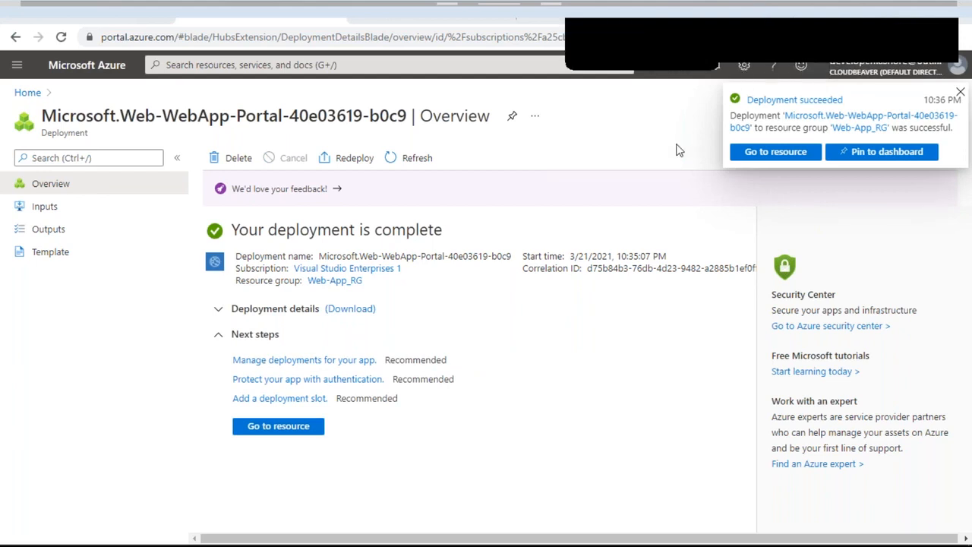
# Step: Open the kishorewebapp App Service page through Resource groups > Web-App_RG
pyautogui.click(273, 428)
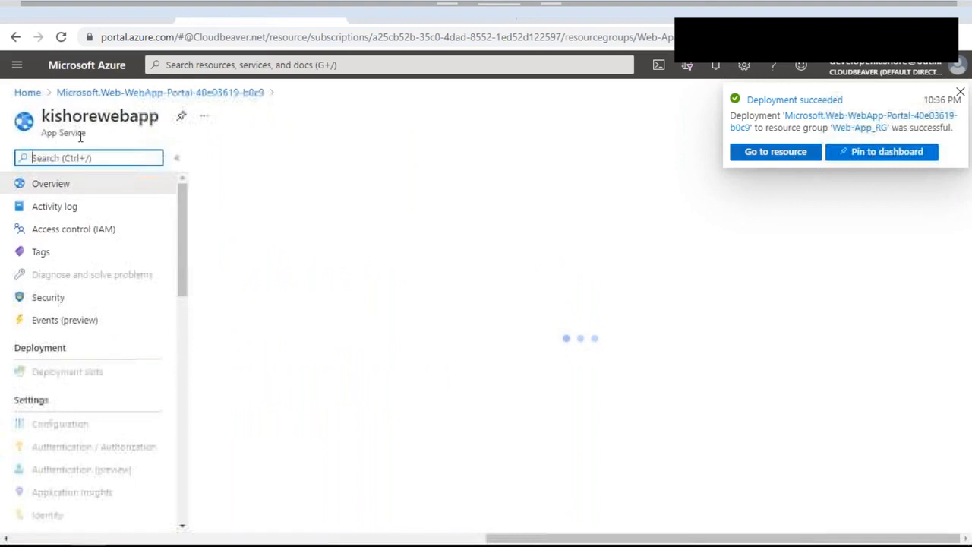
pyautogui.doubleClick(107, 115)
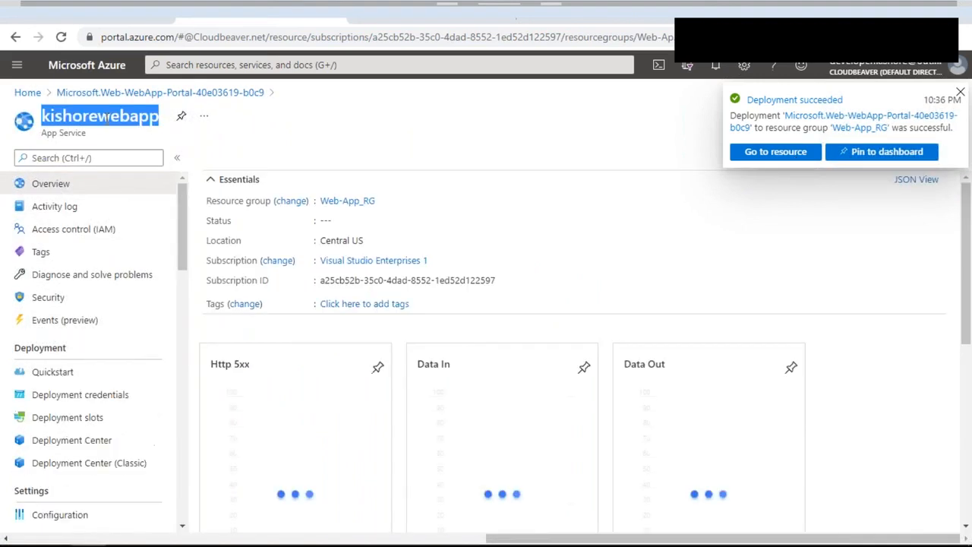
pyautogui.click(9, 67)
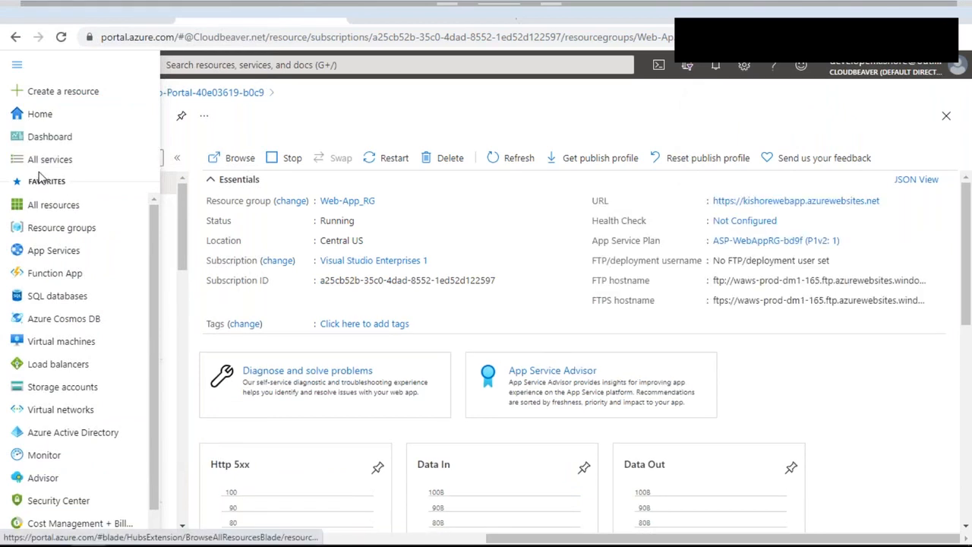
pyautogui.click(62, 228)
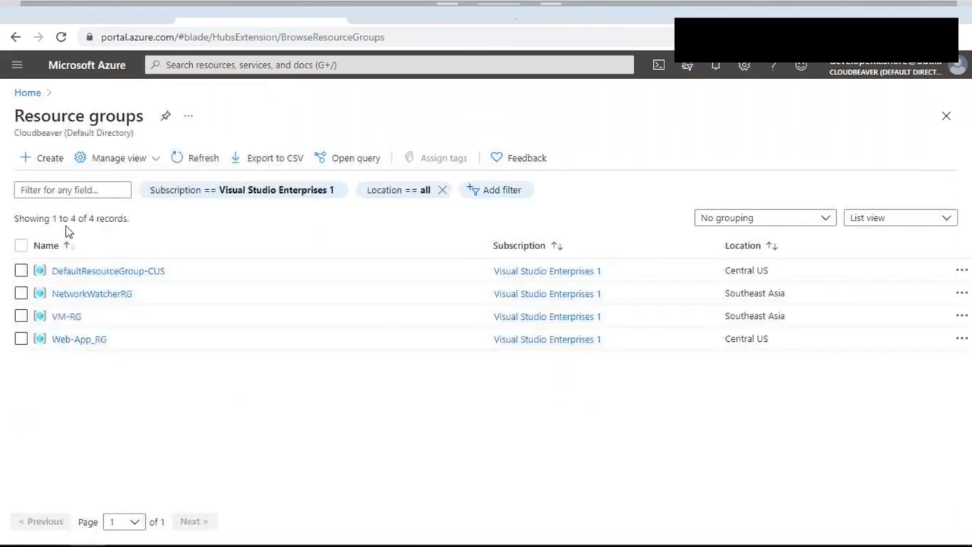
pyautogui.click(76, 347)
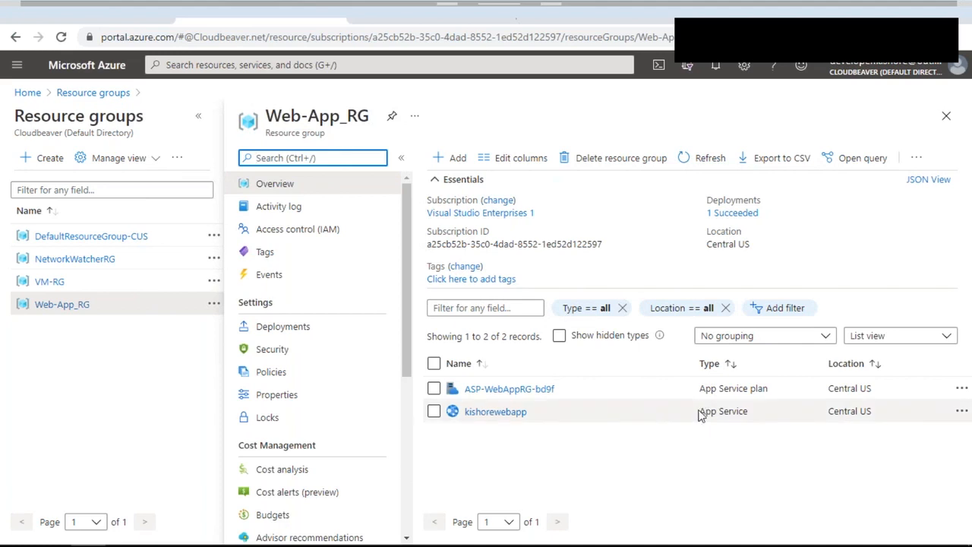
pyautogui.moveTo(703, 410); pyautogui.dragTo(749, 413)
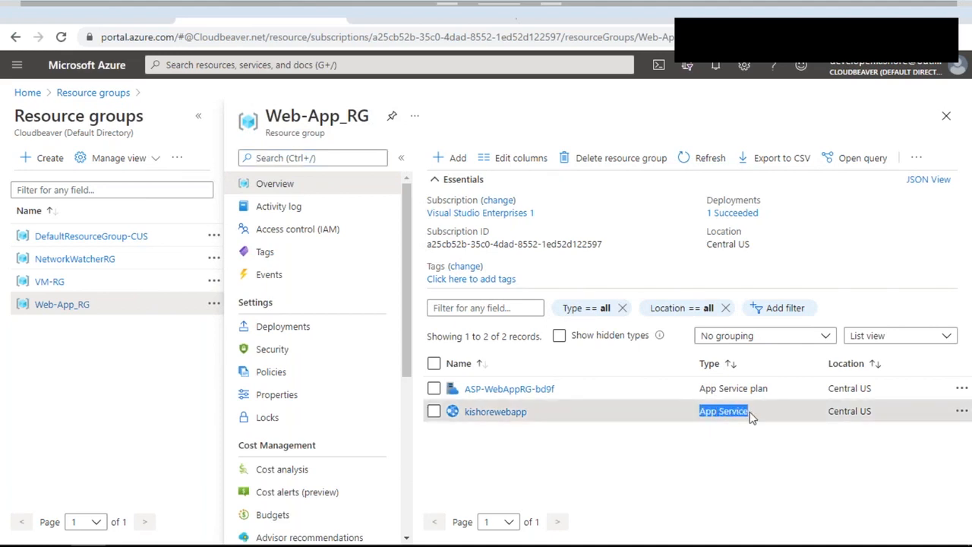
pyautogui.click(507, 414)
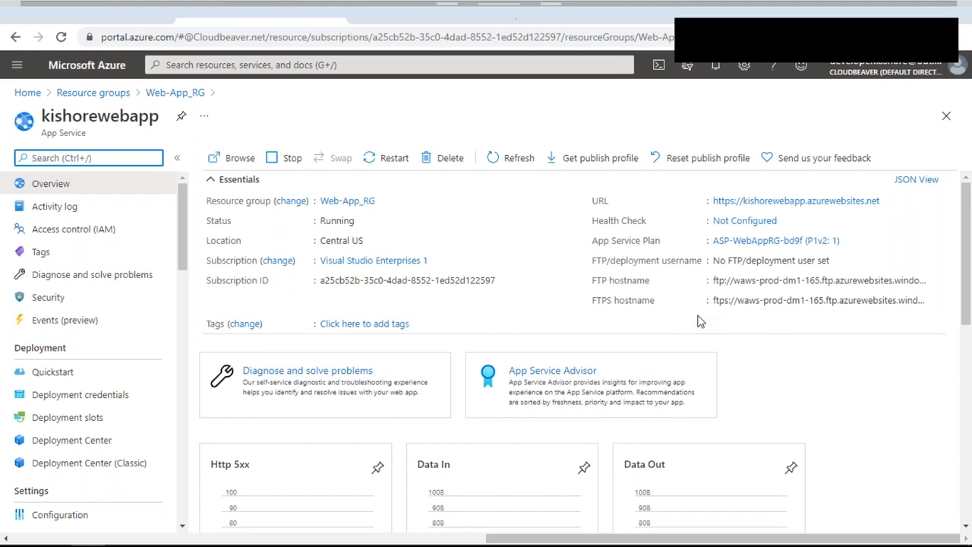
# Step: View the kishorewebapp site's default App Service page, then return to the portal overview
pyautogui.click(233, 169)
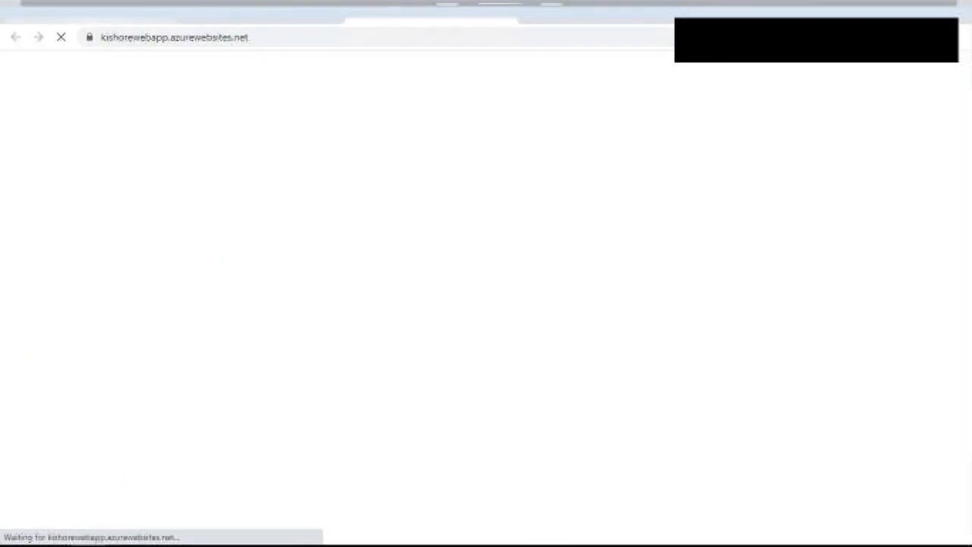
pyautogui.click(112, 36)
pyautogui.doubleClick(112, 37)
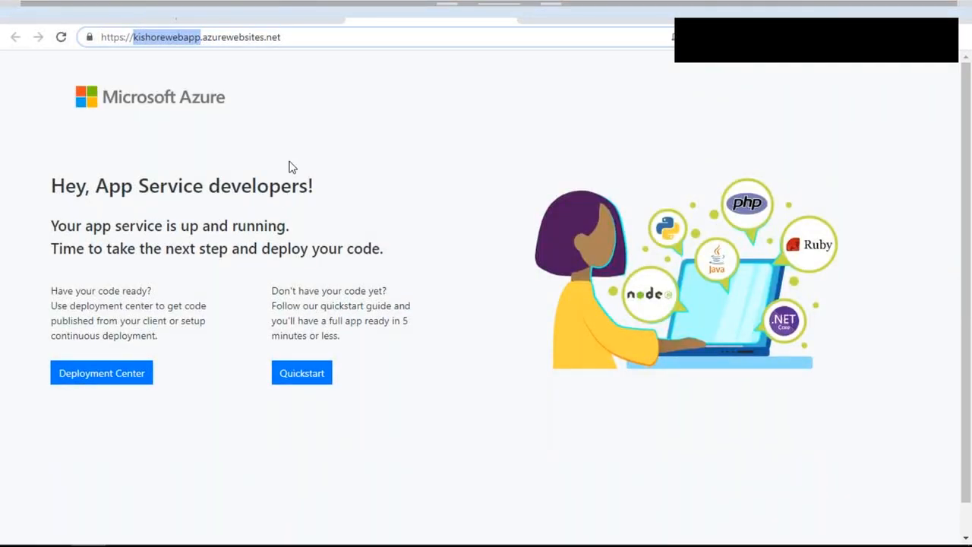
pyautogui.click(258, 6)
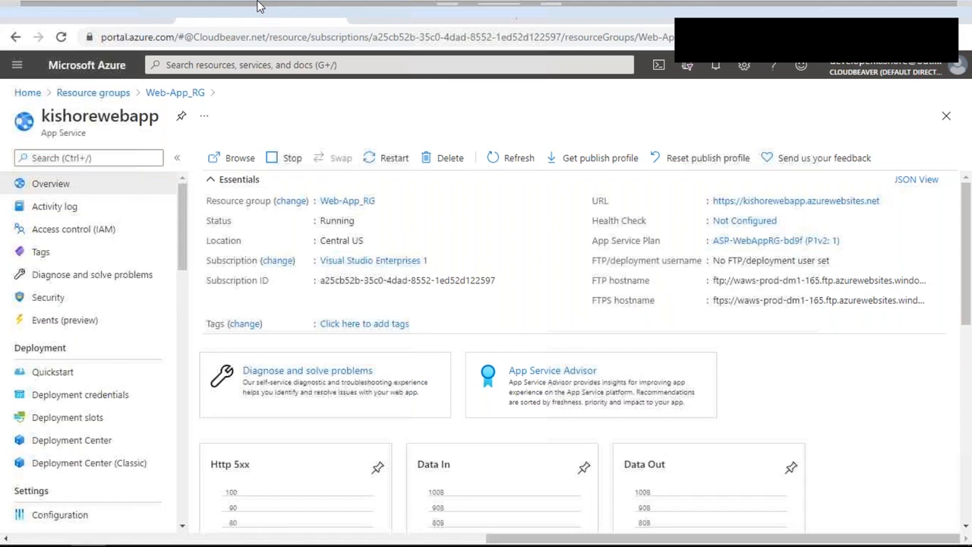
pyautogui.scroll(-2, 124, 254)
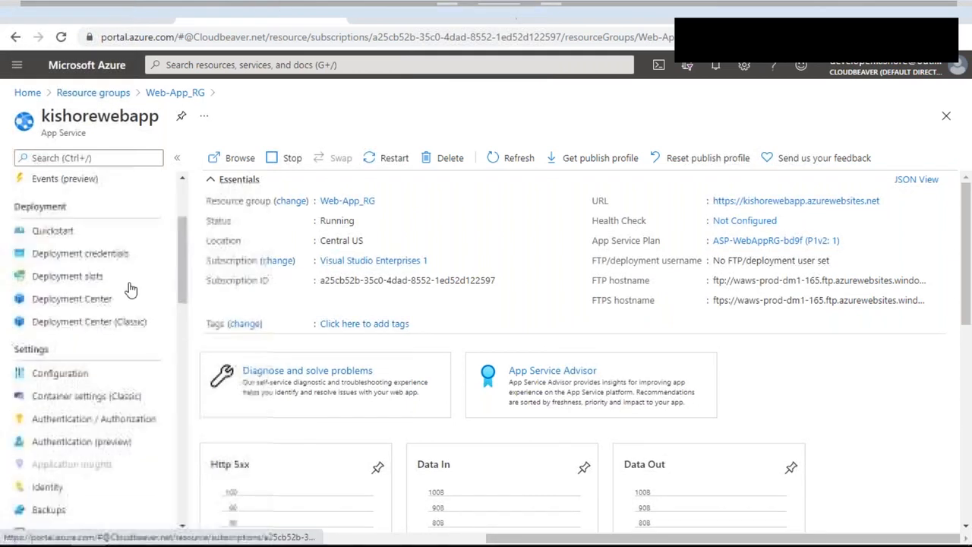
# Step: Open Container settings (Classic) and reload the live site to check it
pyautogui.click(125, 403)
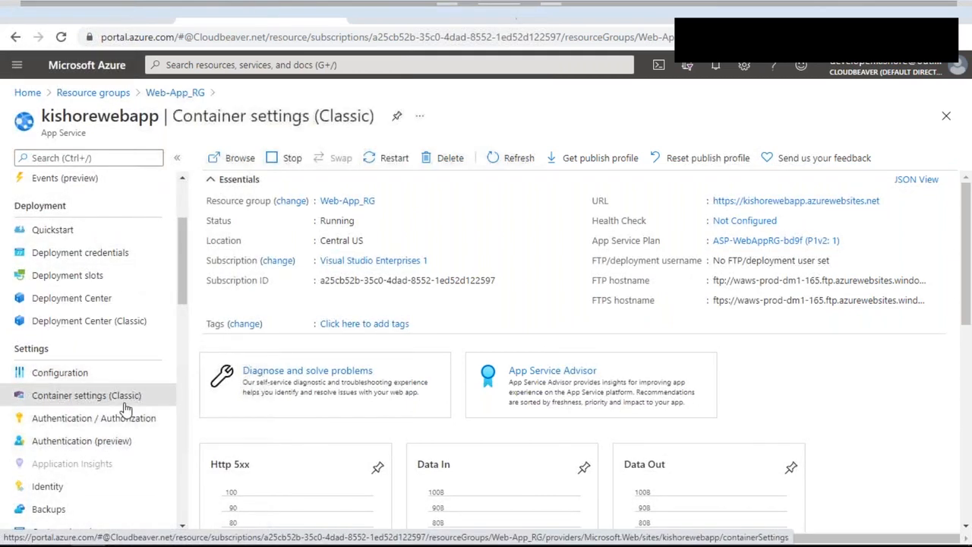
pyautogui.click(448, 6)
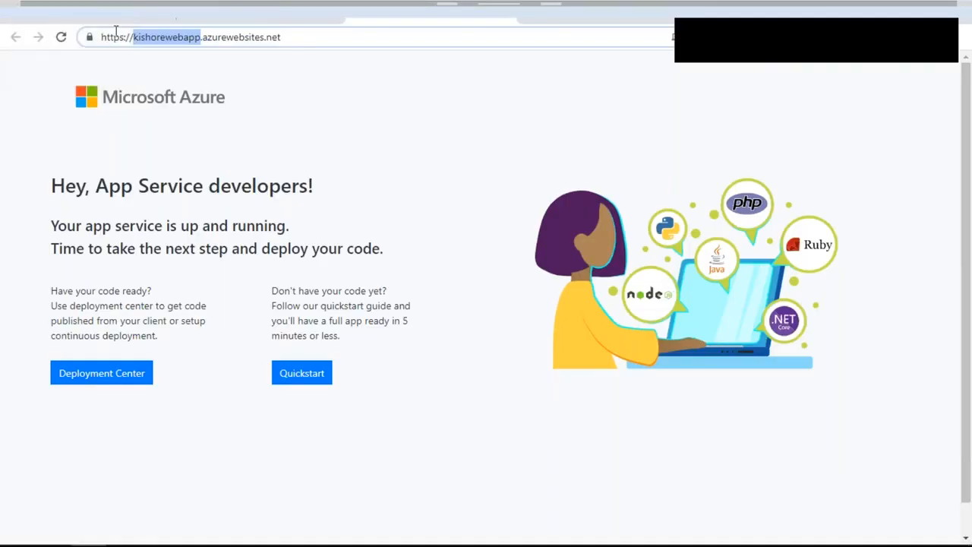
pyautogui.click(297, 6)
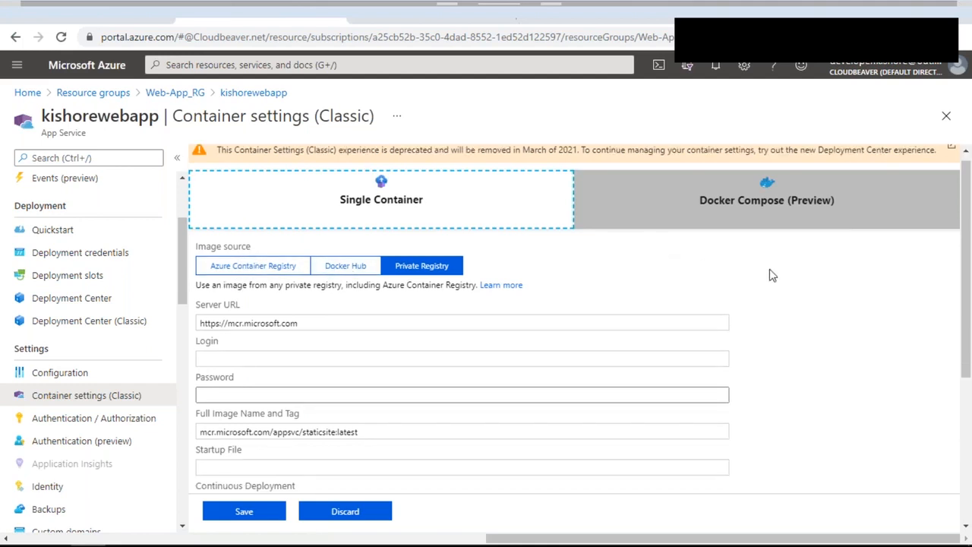
pyautogui.scroll(-1, 772, 275)
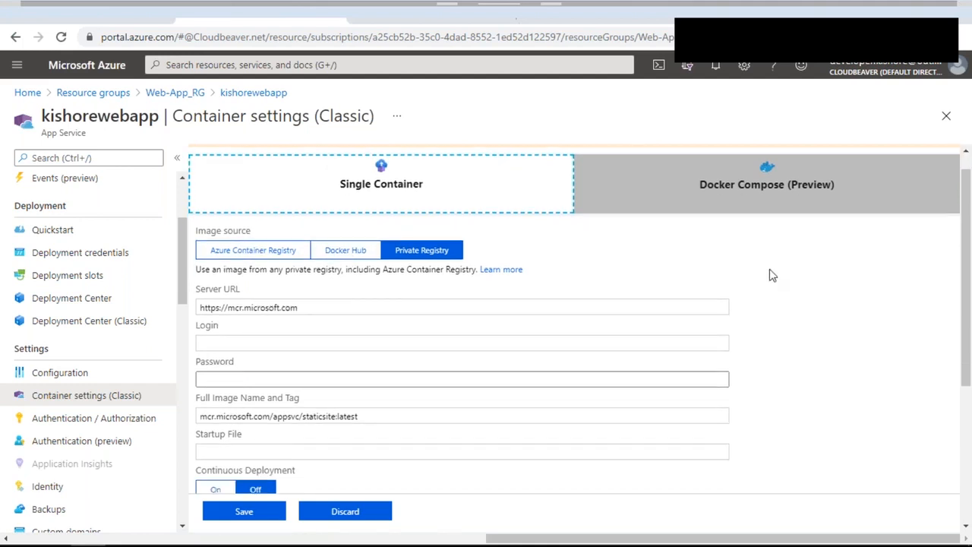
pyautogui.scroll(-5, 770, 275)
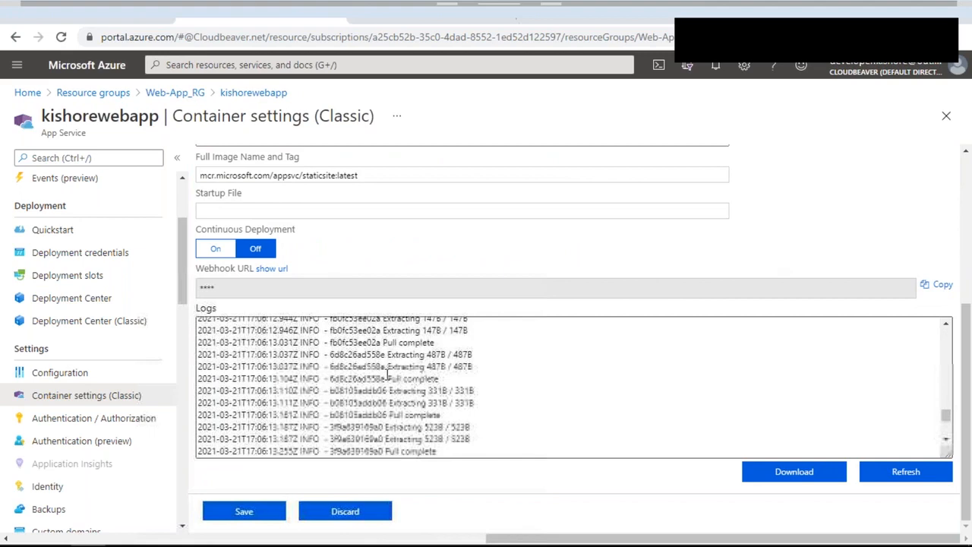
# Step: Refresh the container deployment logs and scroll through them to the container-ready entries
pyautogui.click(907, 471)
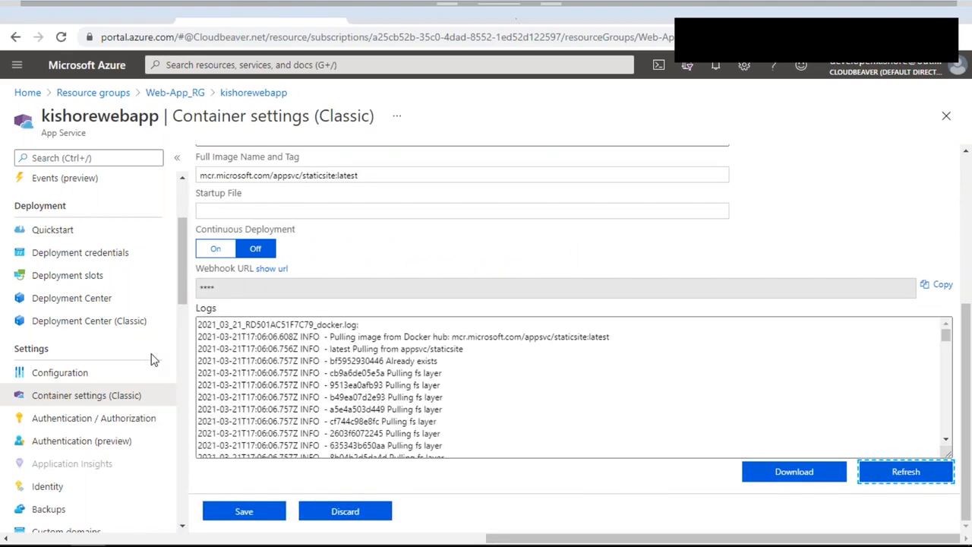
pyautogui.scroll(-1, 419, 398)
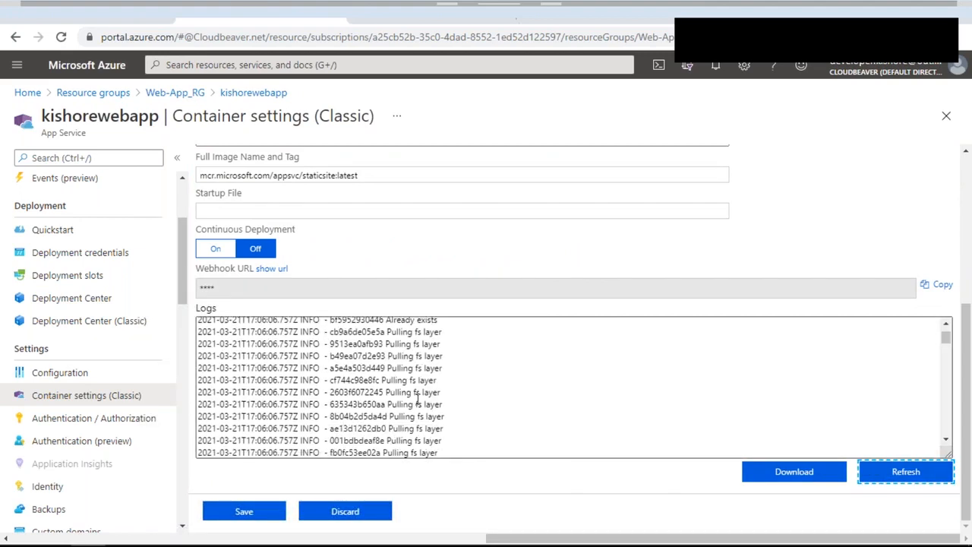
pyautogui.scroll(-10, 417, 400)
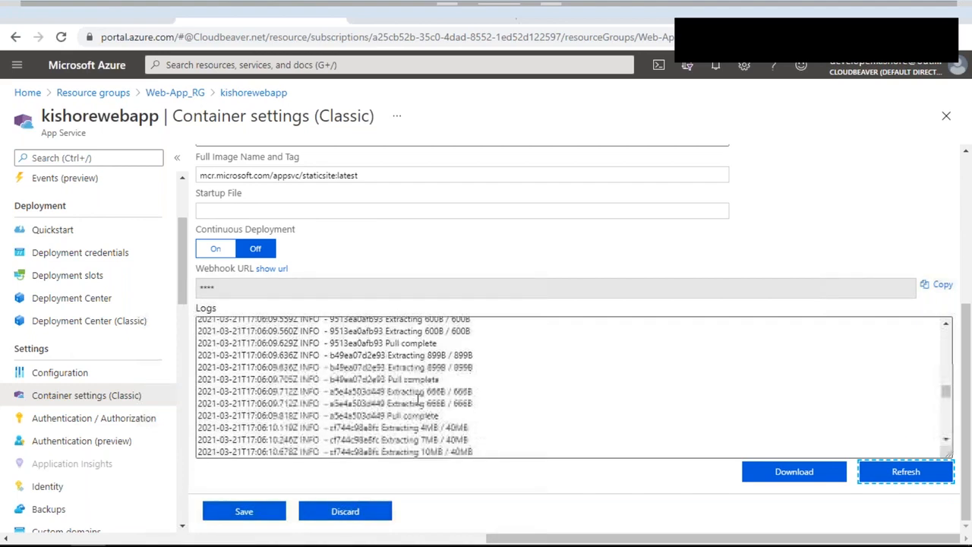
pyautogui.scroll(-5, 419, 400)
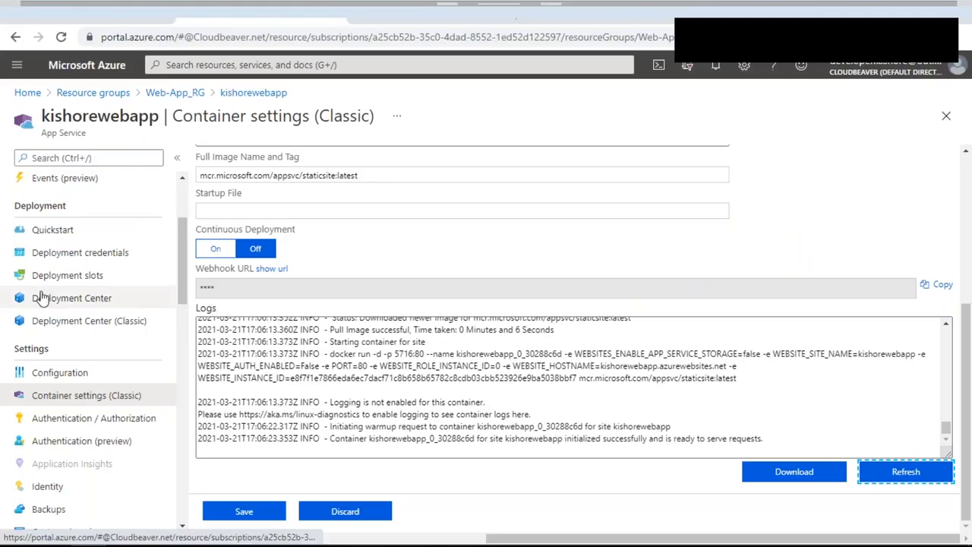
pyautogui.scroll(1, 66, 293)
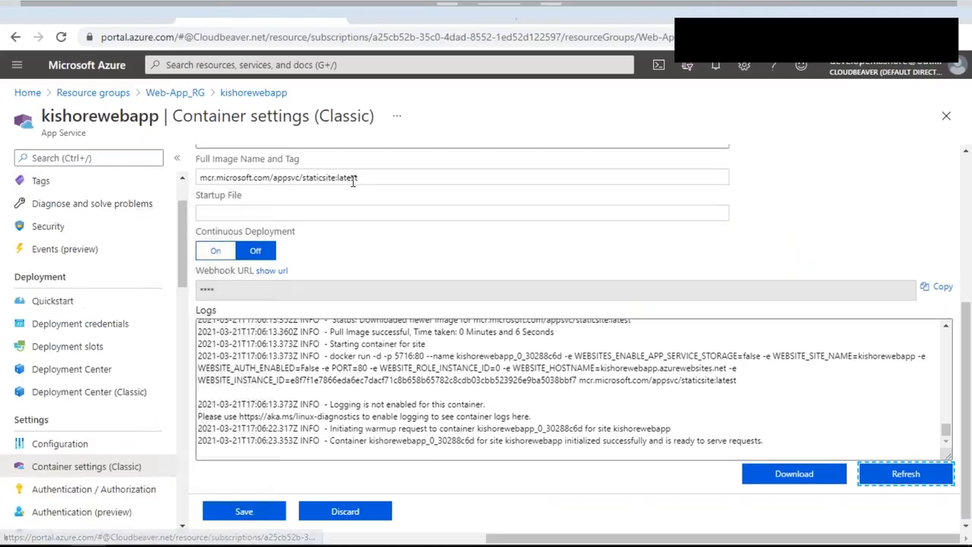
pyautogui.scroll(1, 417, 303)
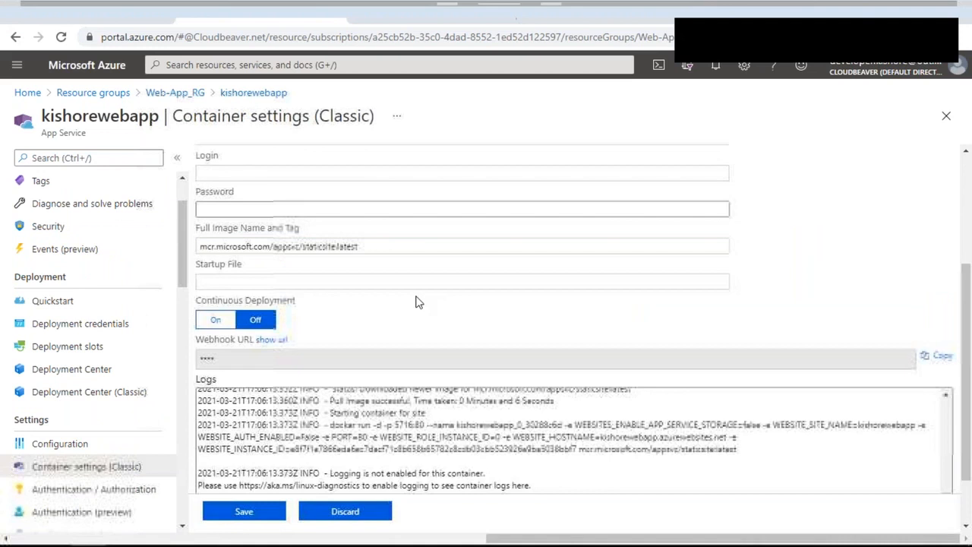
# Step: Select the mcr.microsoft.com/appsvc/staticsite:latest image name, then go to the kishorewebapp Overview
pyautogui.tripleClick(262, 247)
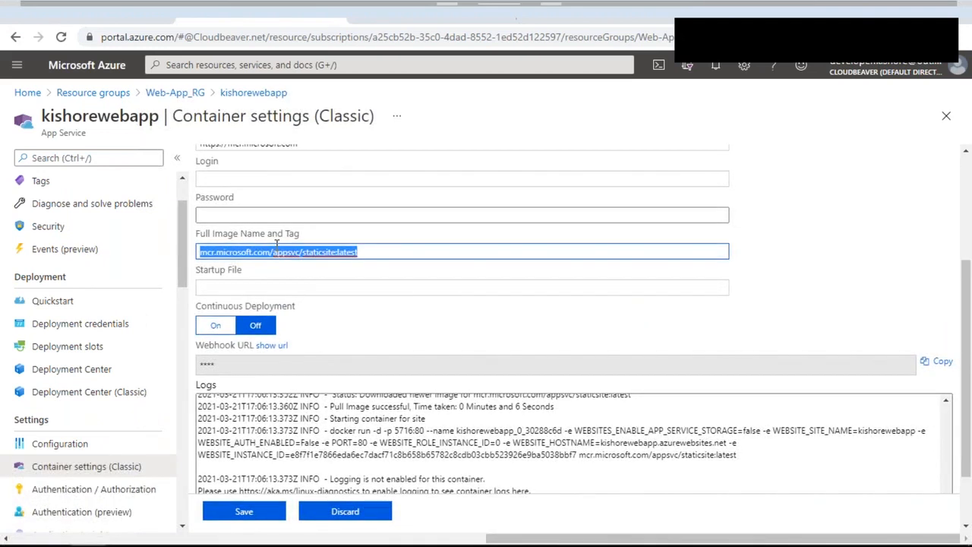
pyautogui.scroll(2, 276, 243)
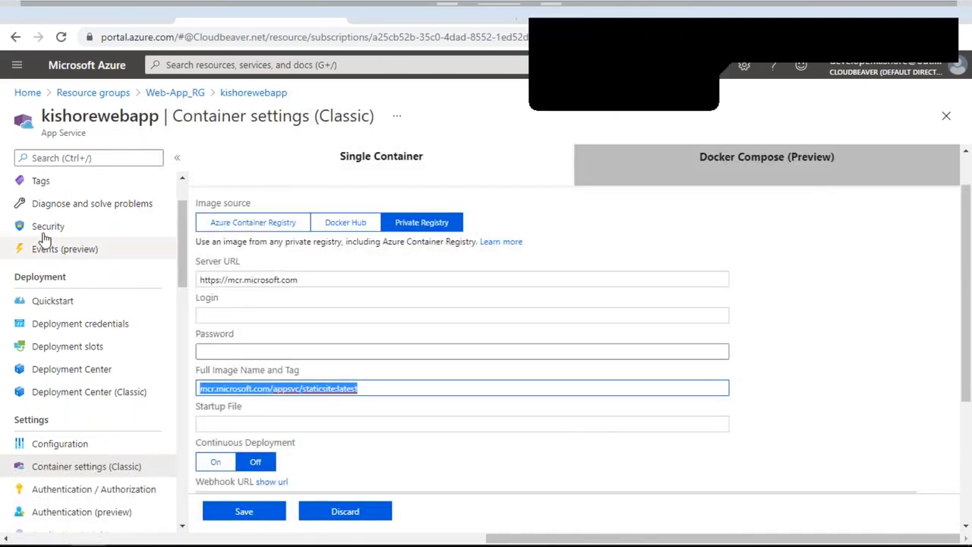
pyautogui.scroll(1, 66, 226)
pyautogui.scroll(2, 66, 225)
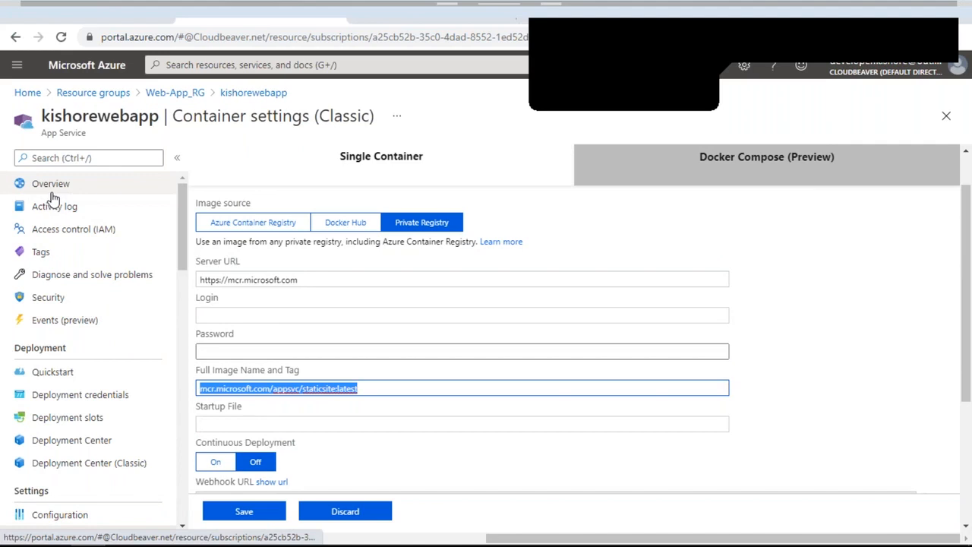
pyautogui.click(52, 191)
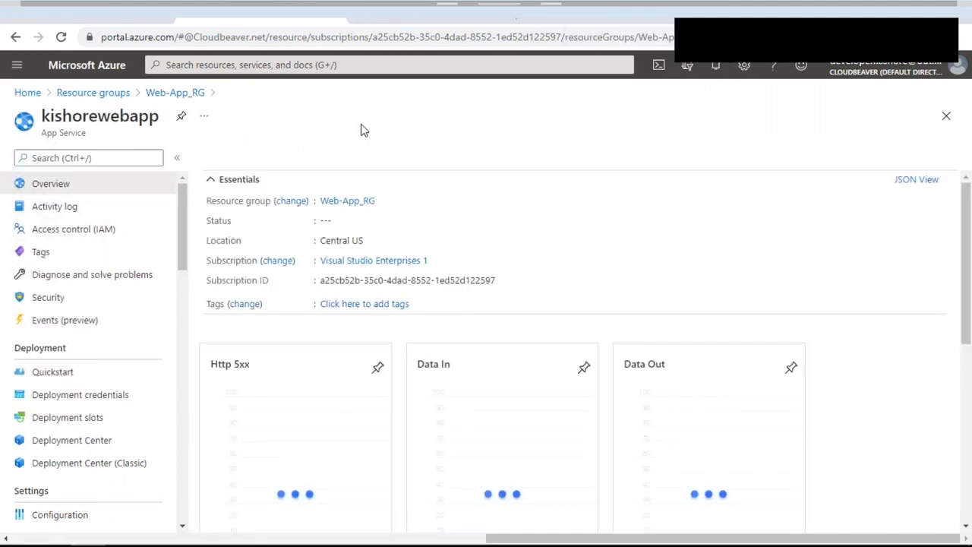
# Step: Reload the live site, still the default welcome page, and scroll down the Overview
pyautogui.click(377, 6)
pyautogui.click(315, 32)
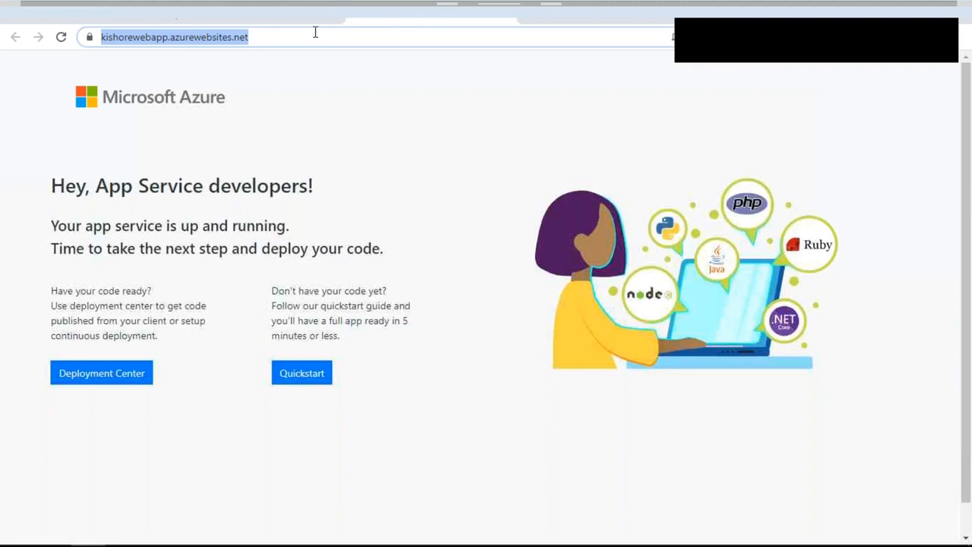
pyautogui.press('Return')
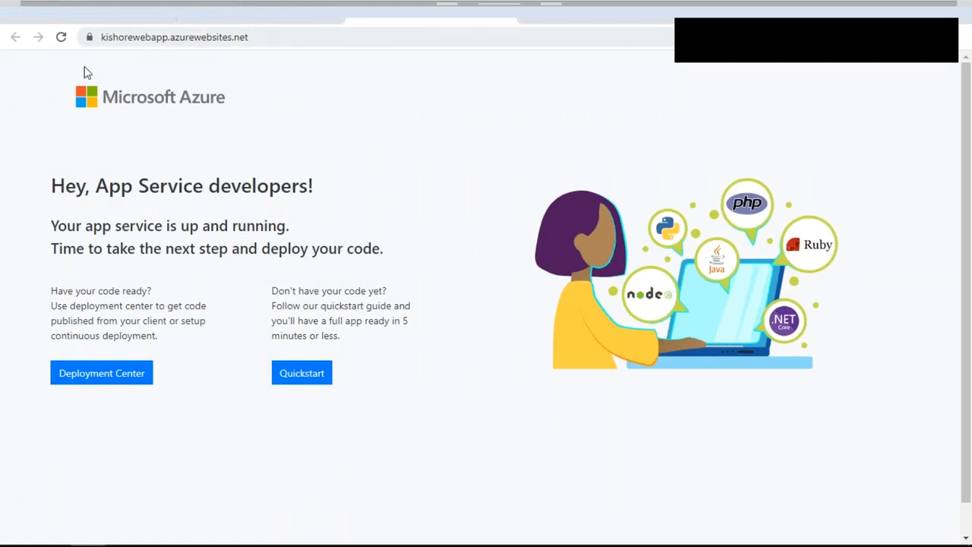
pyautogui.click(225, 7)
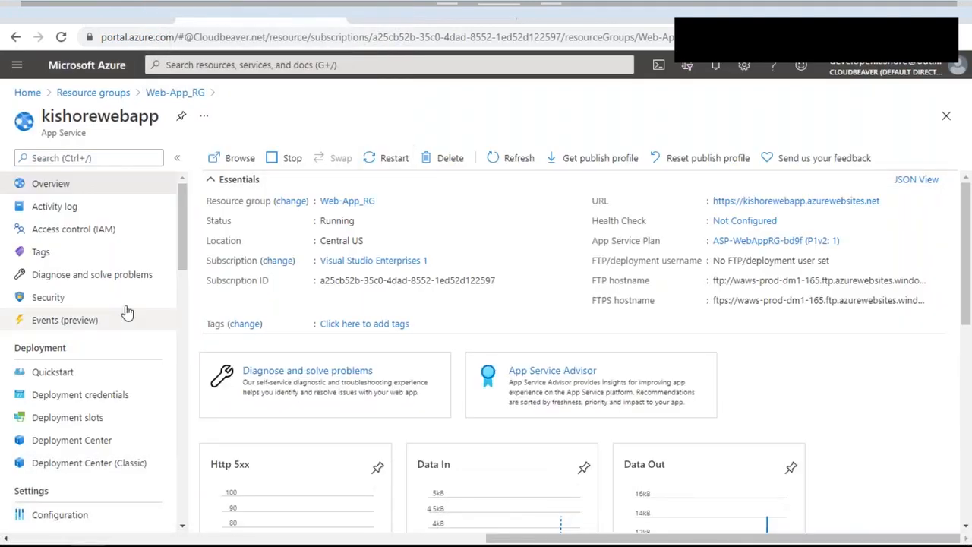
pyautogui.scroll(-3, 360, 285)
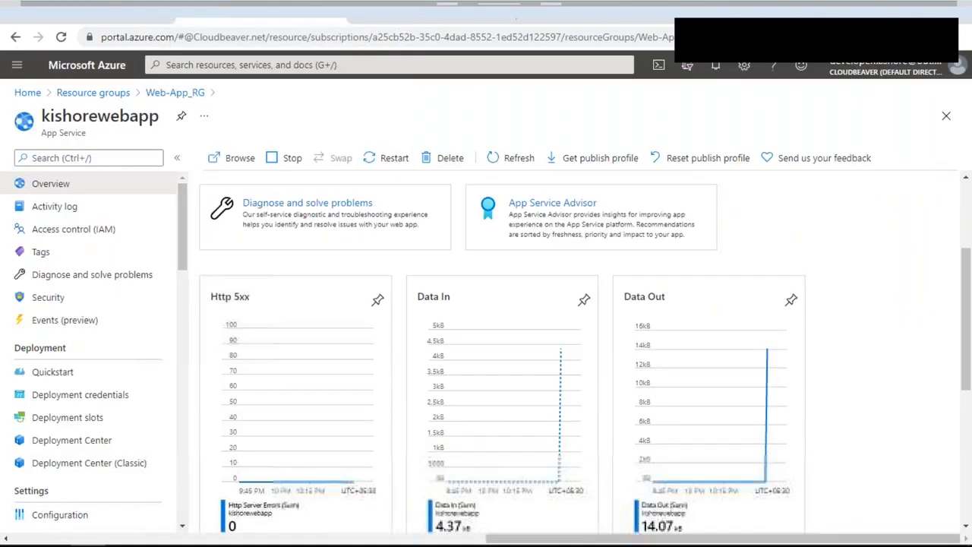
pyautogui.scroll(-5, 502, 342)
# Step: Reload the site again and view the Requests chart, now counting 11 requests
pyautogui.click(420, 6)
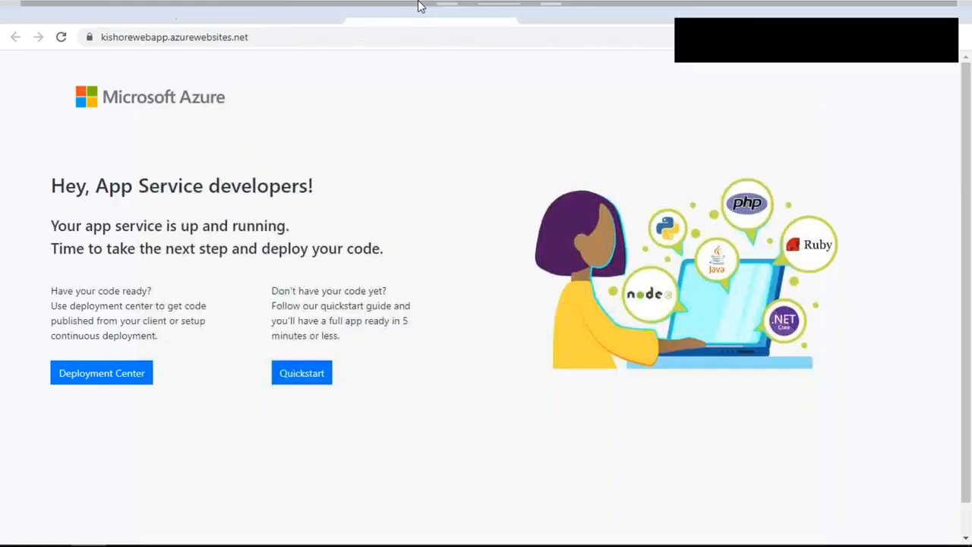
pyautogui.press('F5')
pyautogui.click(274, 7)
pyautogui.scroll(-2, 98, 349)
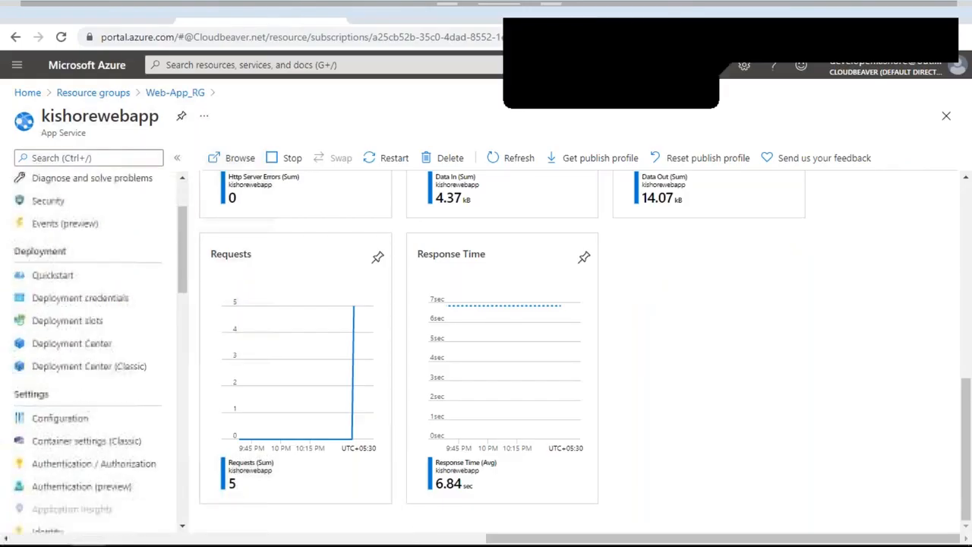
pyautogui.scroll(-3, 98, 349)
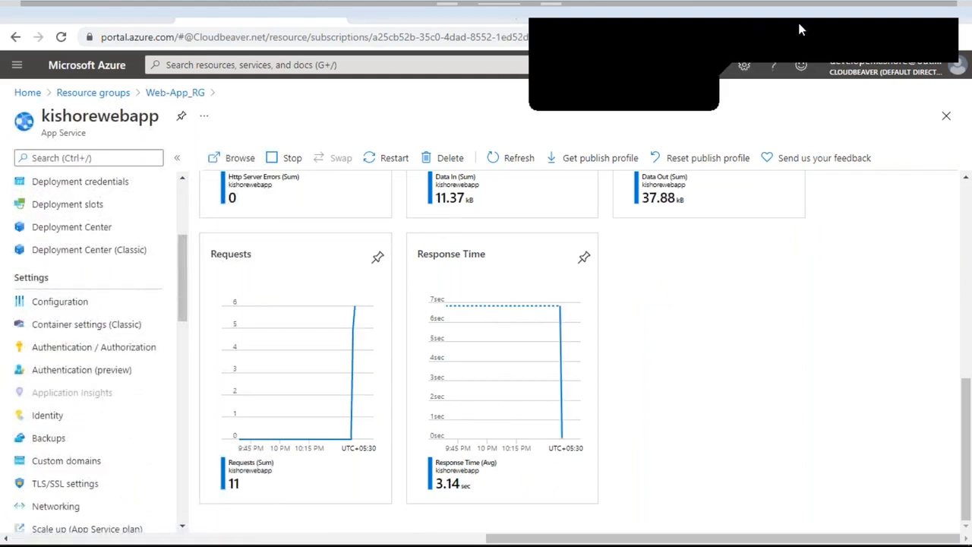
pyautogui.click(868, 24)
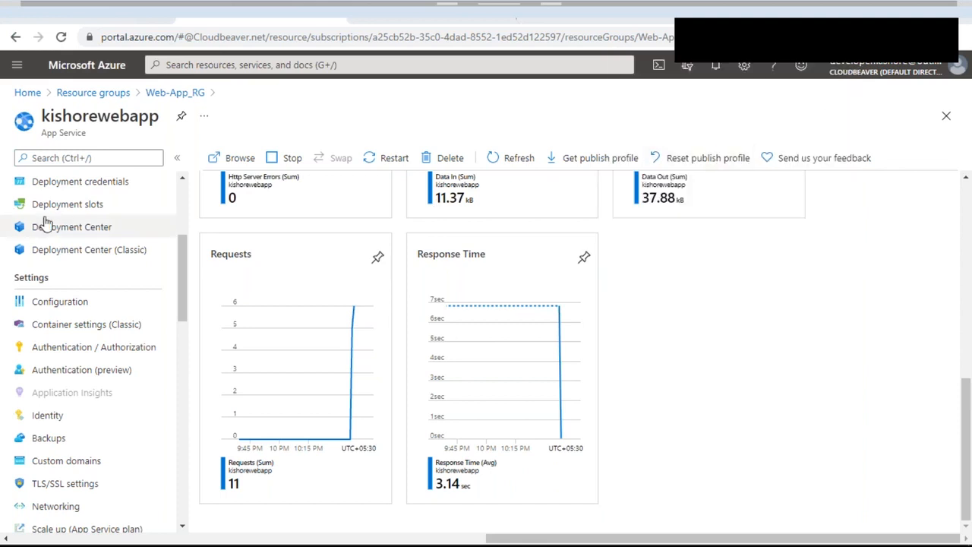
# Step: Browse and reload the site, then open the Deployment Center logs from Container settings (Classic)
pyautogui.click(229, 160)
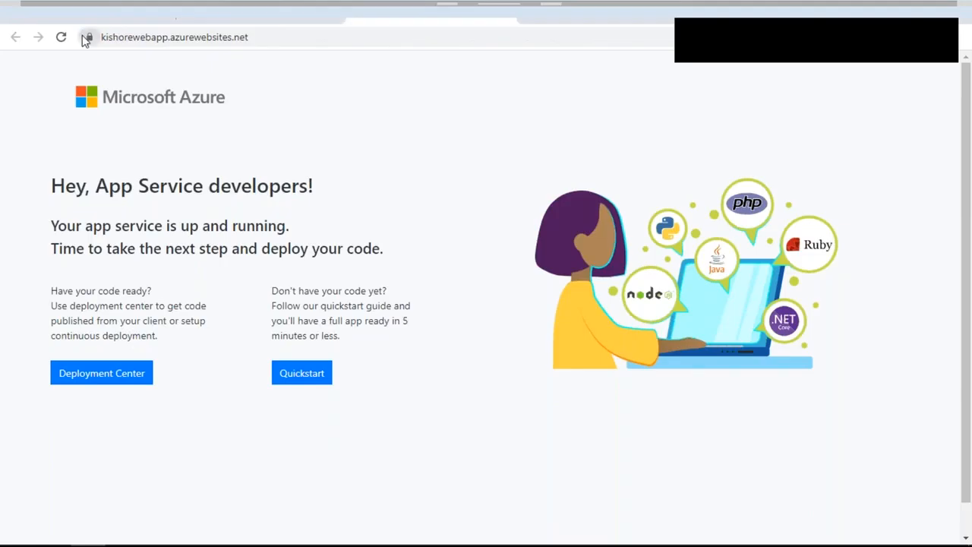
pyautogui.click(63, 41)
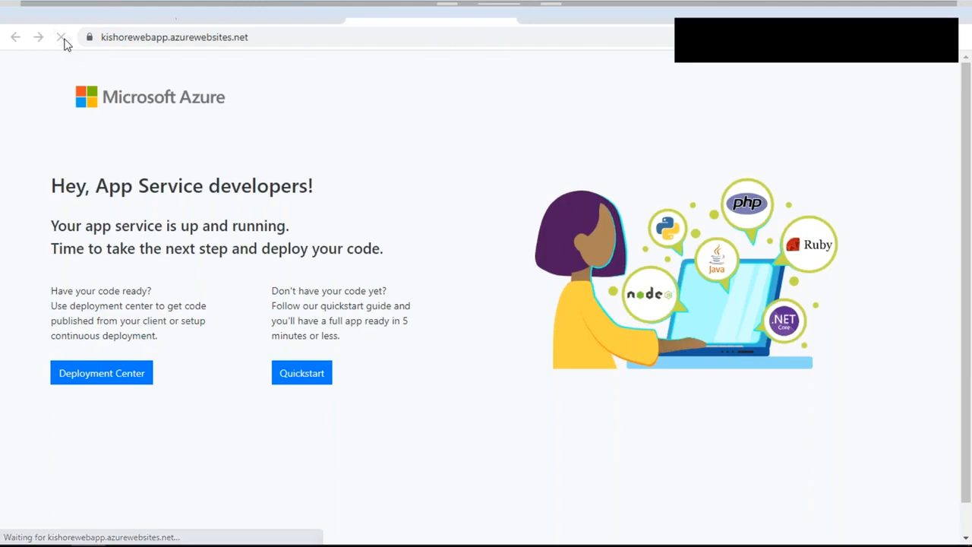
pyautogui.click(236, 6)
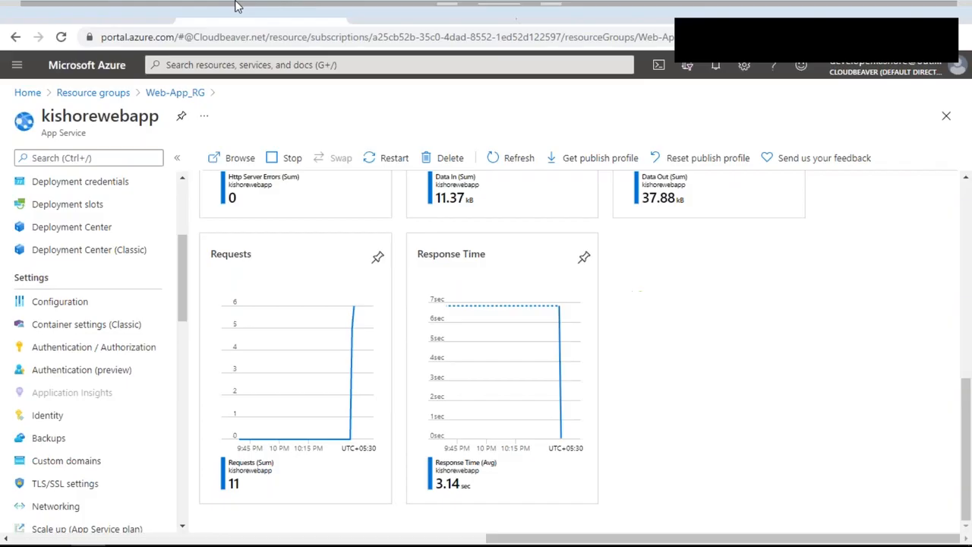
pyautogui.click(89, 329)
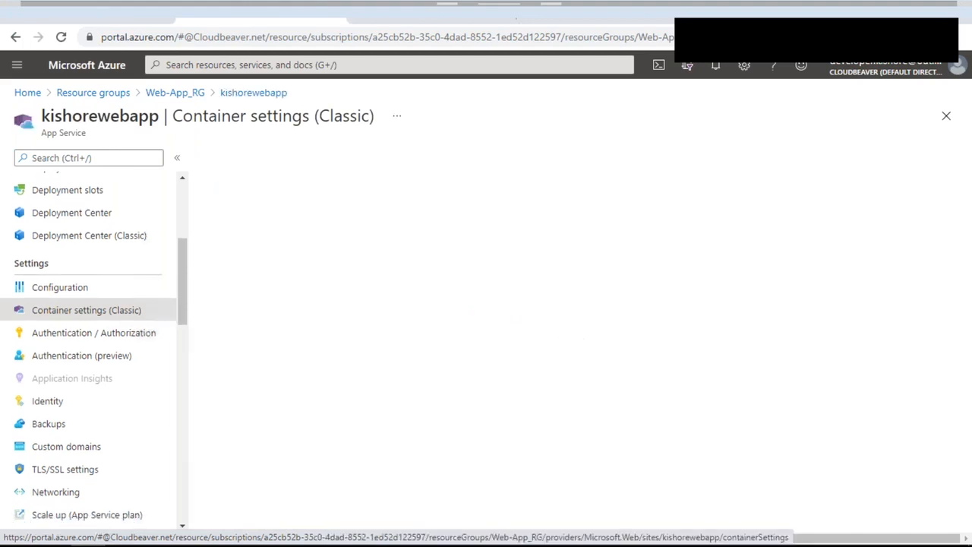
pyautogui.click(472, 158)
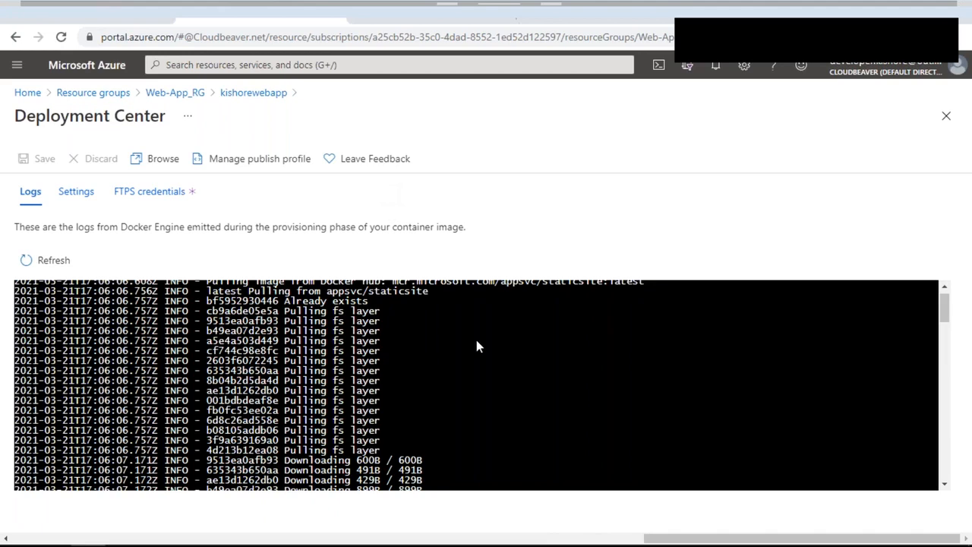
# Step: Open the site URL in an incognito window; it still shows 'Hey, App Service developers!'
pyautogui.scroll(-10, 476, 347)
pyautogui.scroll(-5, 477, 347)
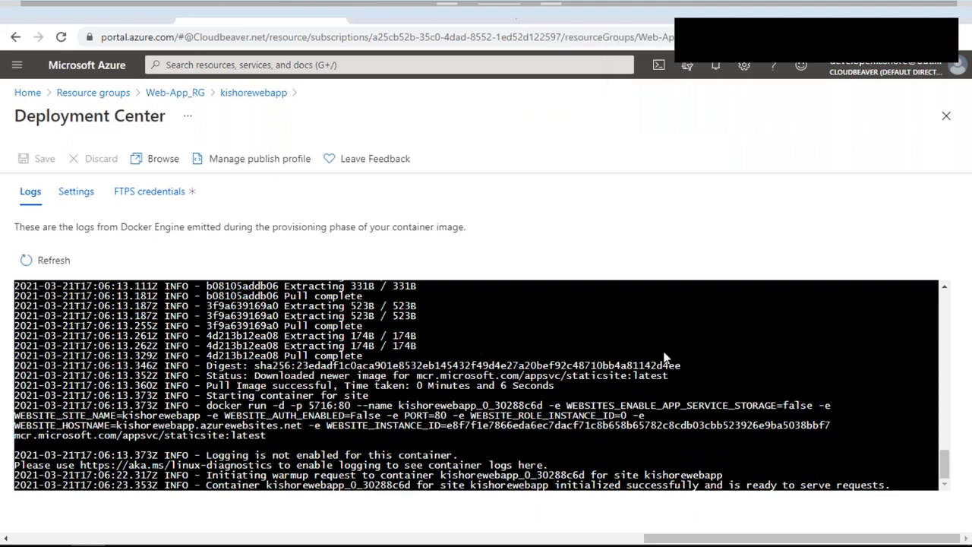
pyautogui.click(157, 164)
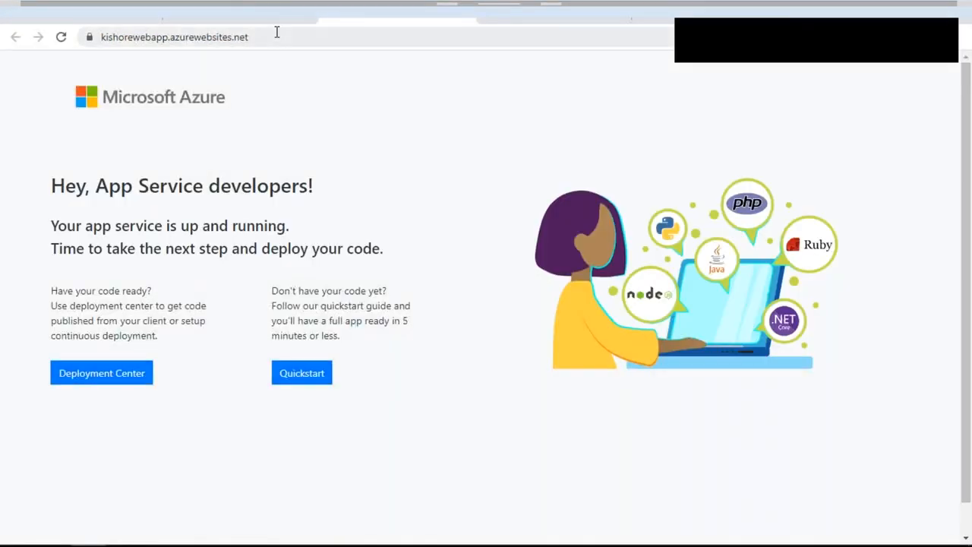
pyautogui.click(277, 33)
pyautogui.hotkey('ctrl', 'c')
pyautogui.hotkey('ctrl', 'shift', 'n')
pyautogui.hotkey('ctrl', 'v')
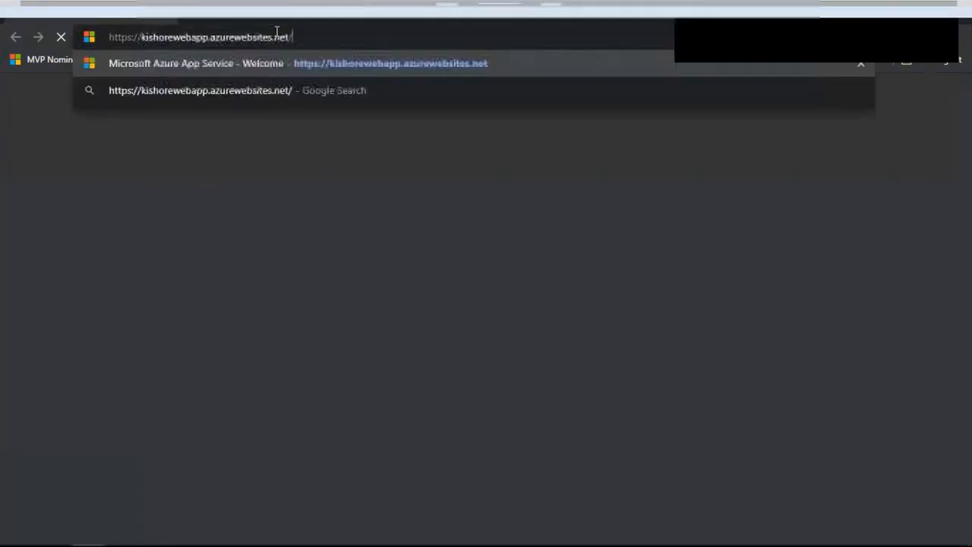
pyautogui.press('Return')
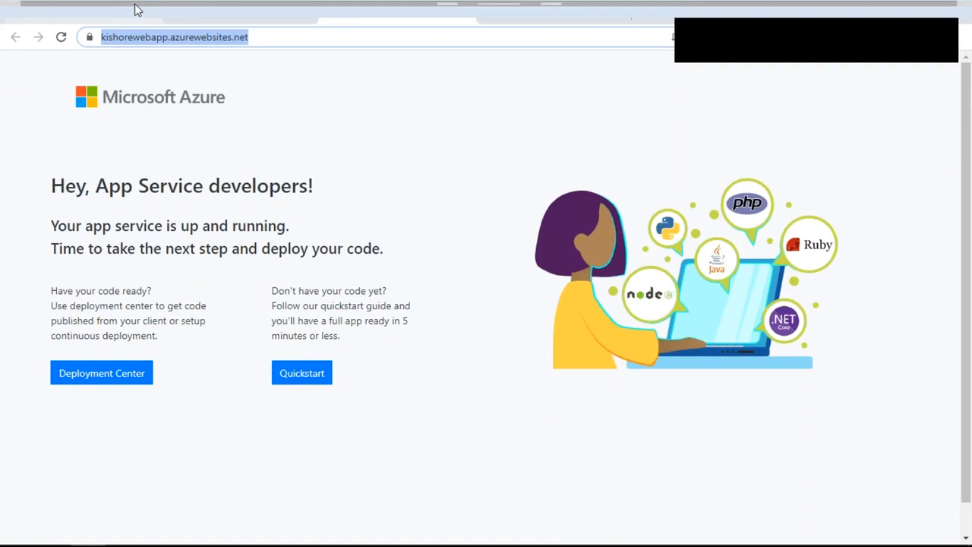
# Step: Review the registry source list in the container settings, keeping Private Registry selected
pyautogui.click(236, 6)
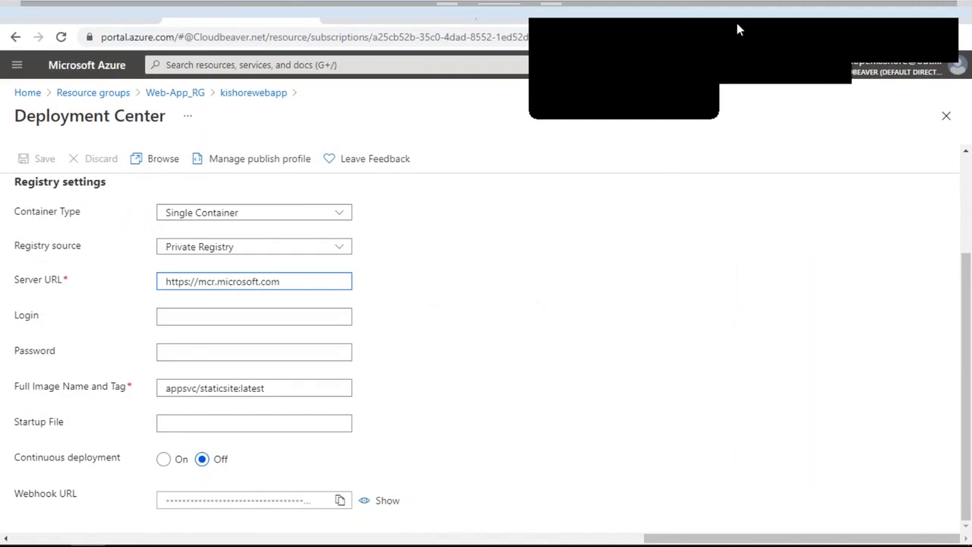
pyautogui.click(867, 23)
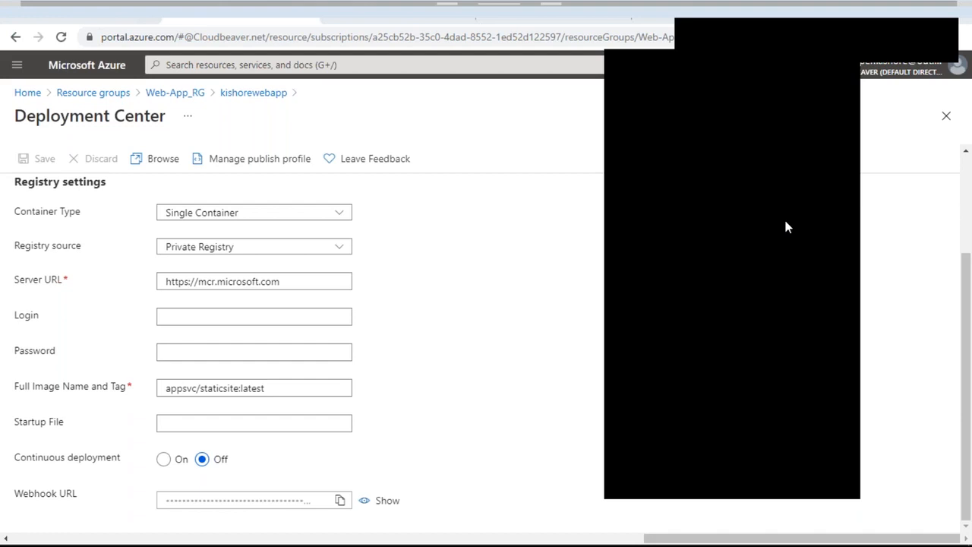
pyautogui.click(825, 93)
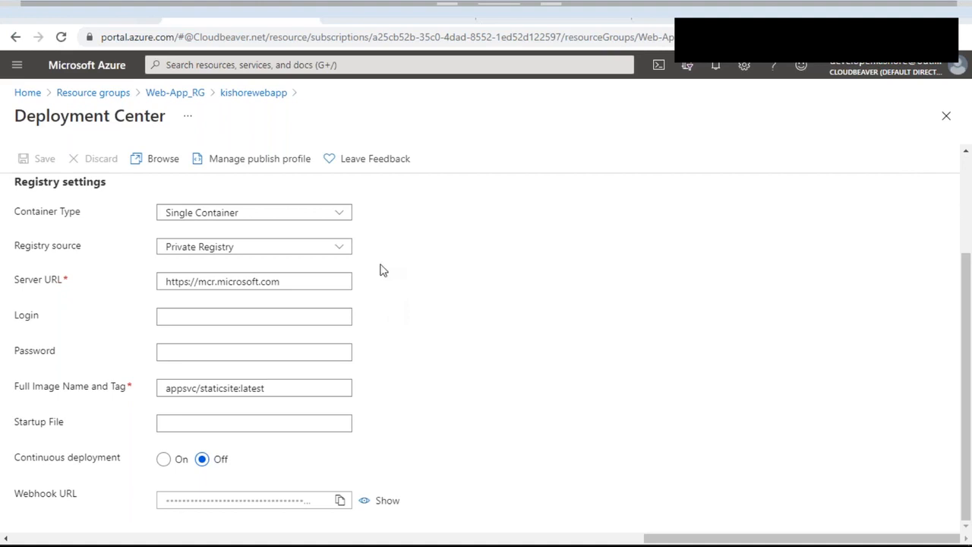
pyautogui.click(345, 250)
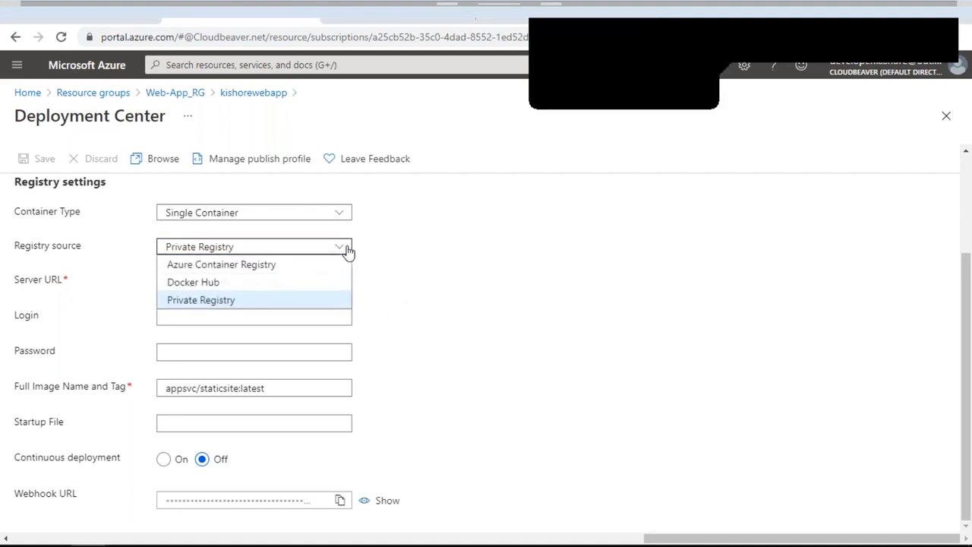
pyautogui.click(624, 245)
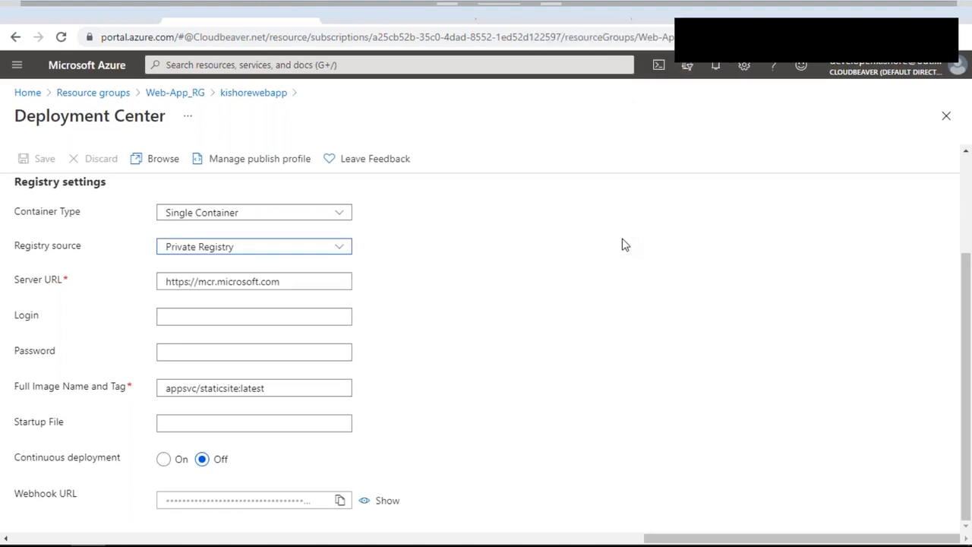
pyautogui.click(871, 20)
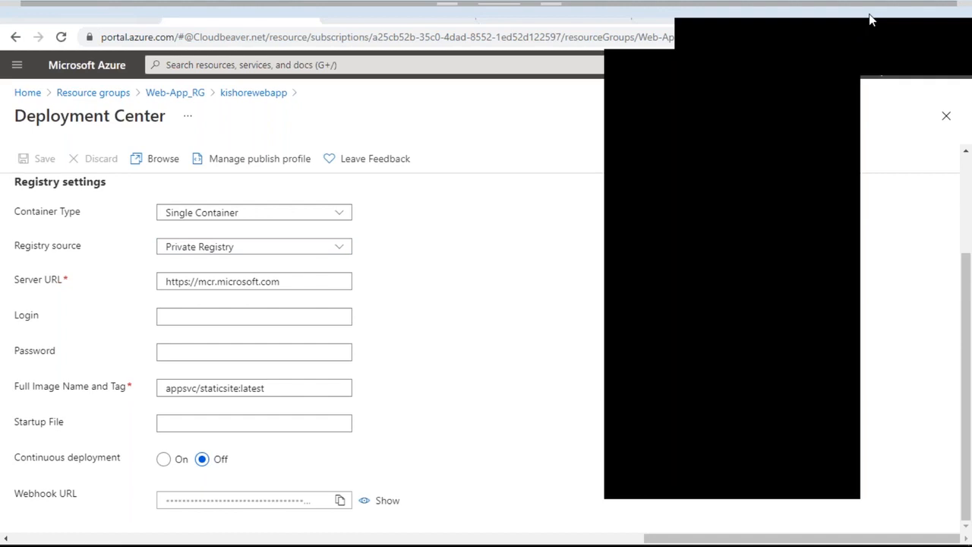
pyautogui.click(871, 19)
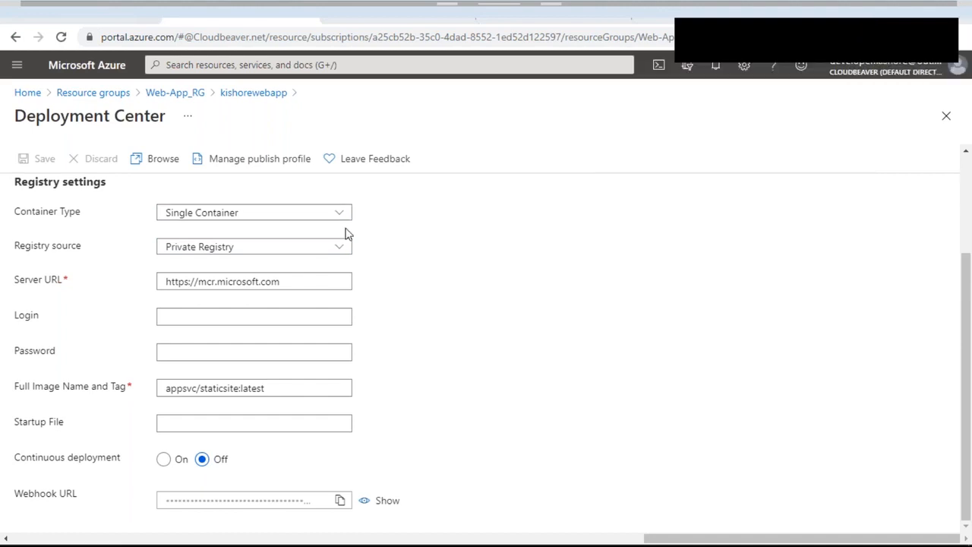
# Step: Check the site URL in a fresh private window, then close that window
pyautogui.click(440, 10)
pyautogui.click(371, 35)
pyautogui.hotkey('ctrl', 'c')
pyautogui.hotkey('ctrl', 'shift', 'n')
pyautogui.hotkey('ctrl', 'v')
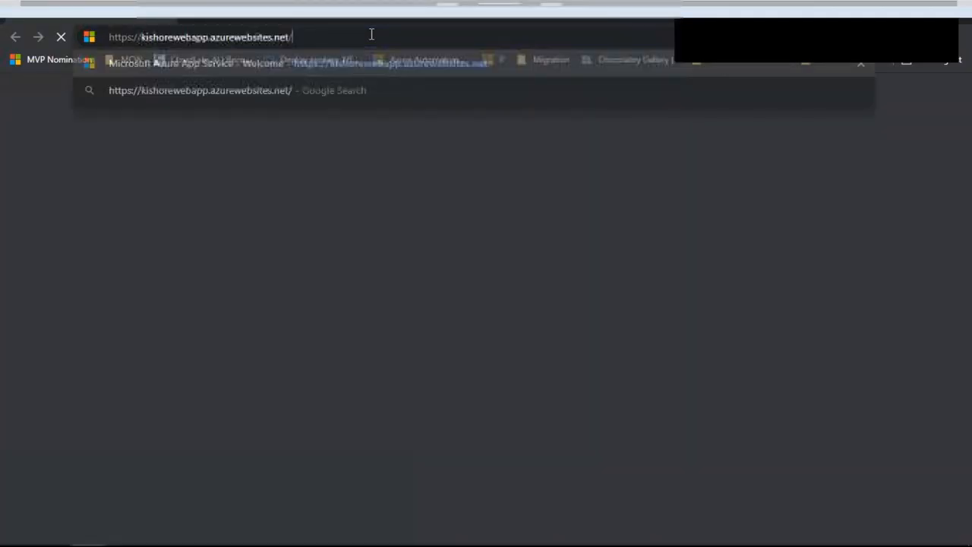
pyautogui.press('Return')
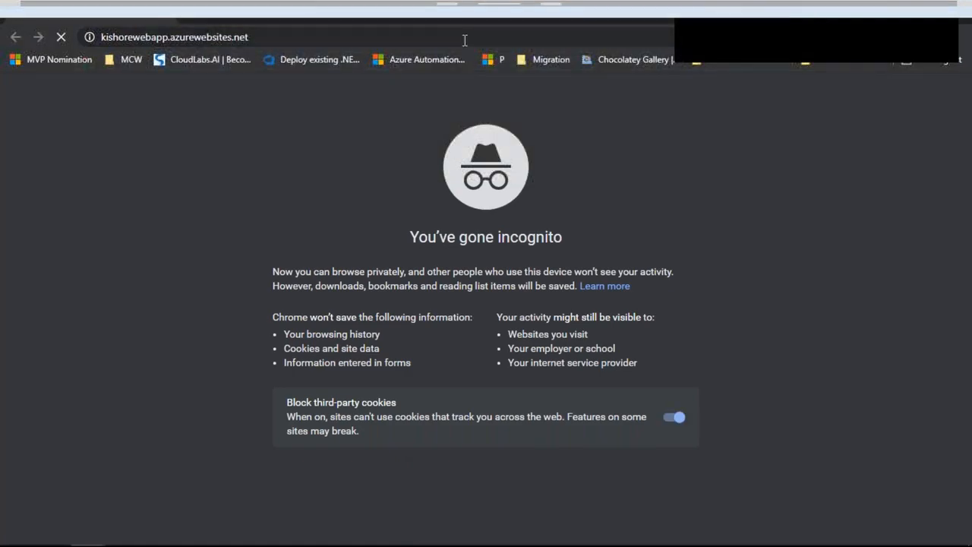
pyautogui.click(962, 10)
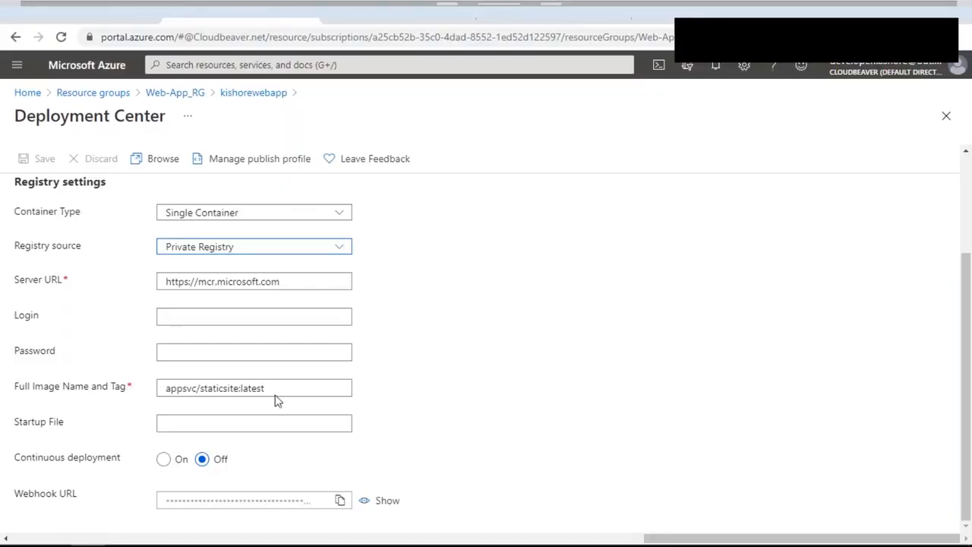
# Step: Reveal the Webhook URL, then close Deployment Center back to Container settings (Classic)
pyautogui.scroll(1, 307, 374)
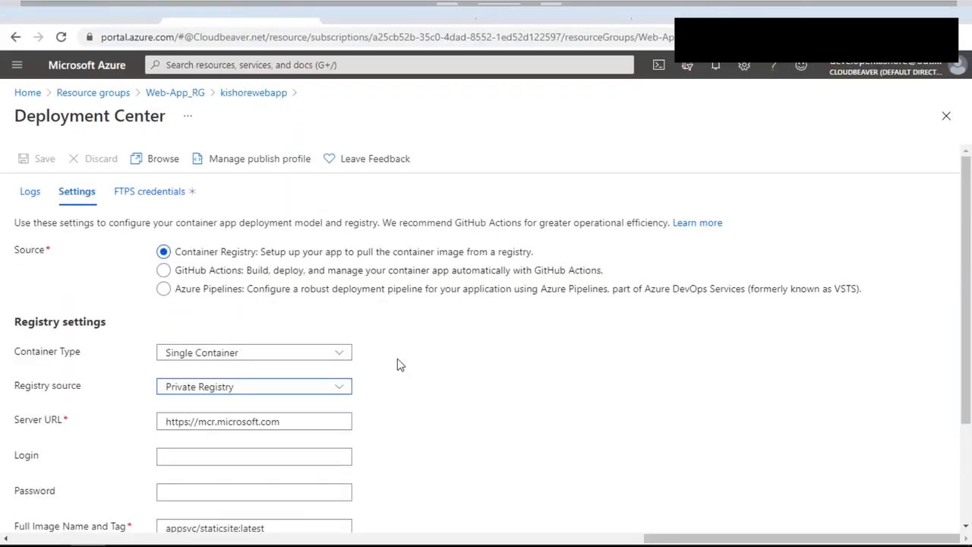
pyautogui.scroll(-2, 401, 365)
pyautogui.click(385, 500)
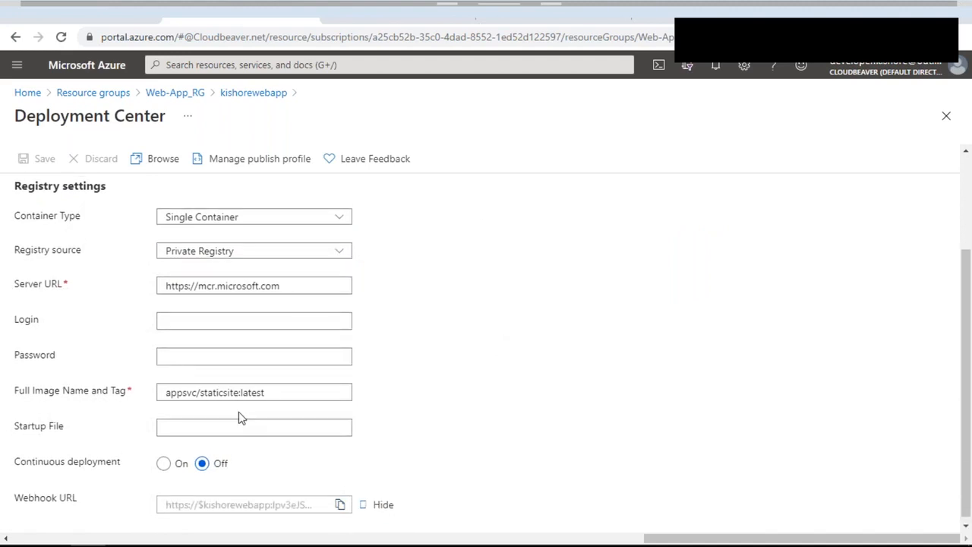
pyautogui.scroll(2, 238, 411)
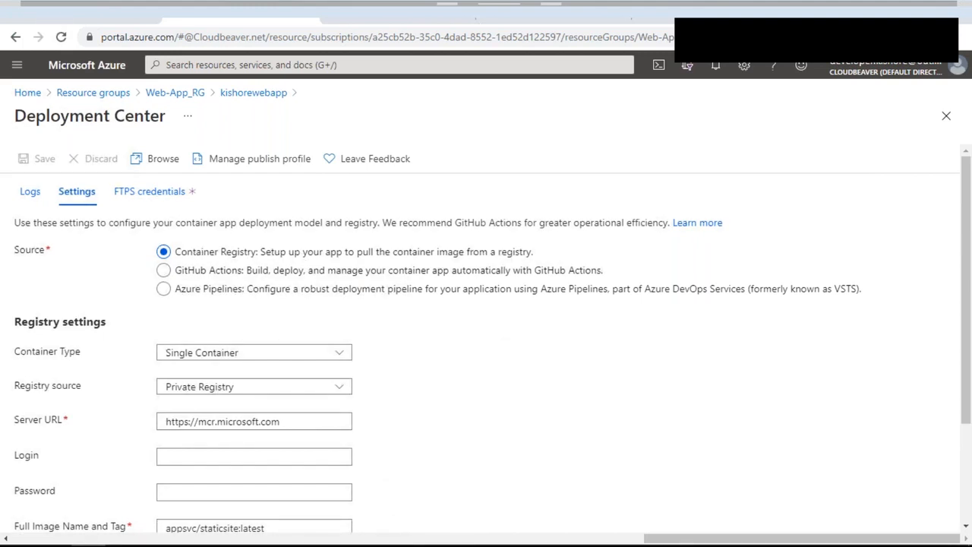
pyautogui.click(254, 93)
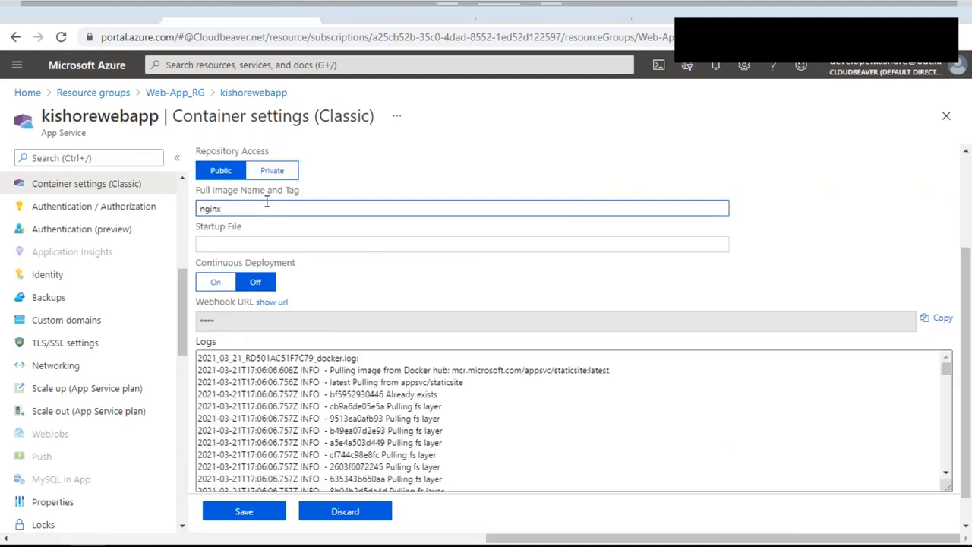
# Step: Save the nginx settings and refresh the logs to see nginx:latest pulled and started
pyautogui.click(255, 514)
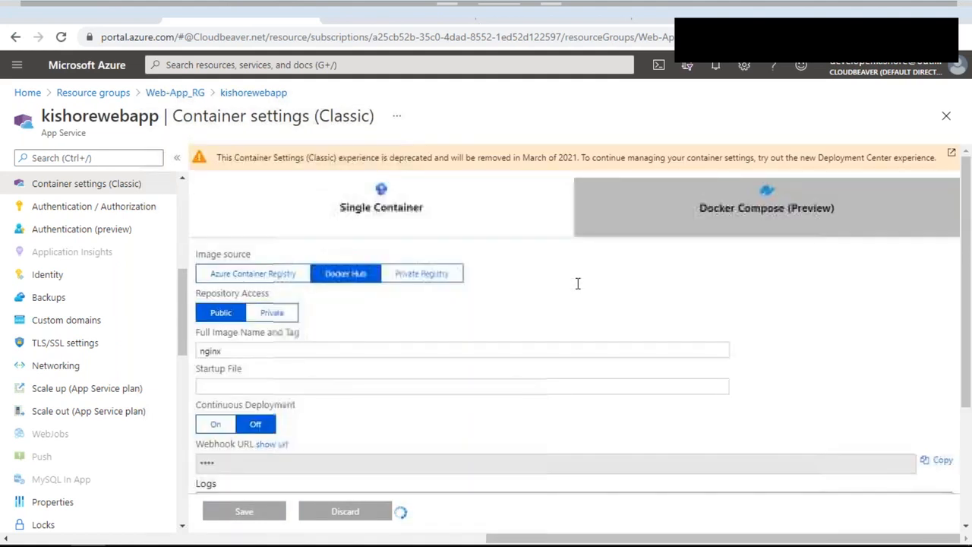
pyautogui.scroll(-3, 577, 284)
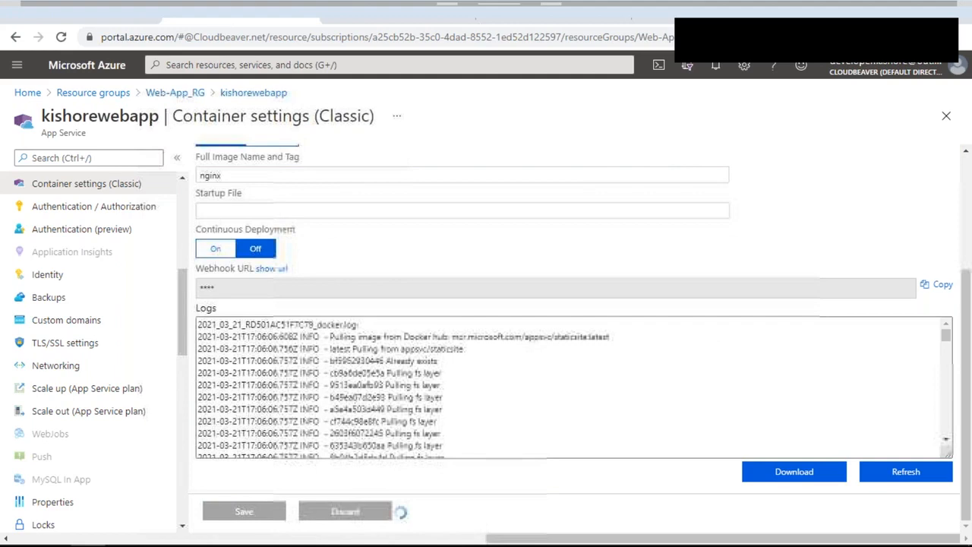
pyautogui.scroll(-1, 823, 406)
pyautogui.click(906, 472)
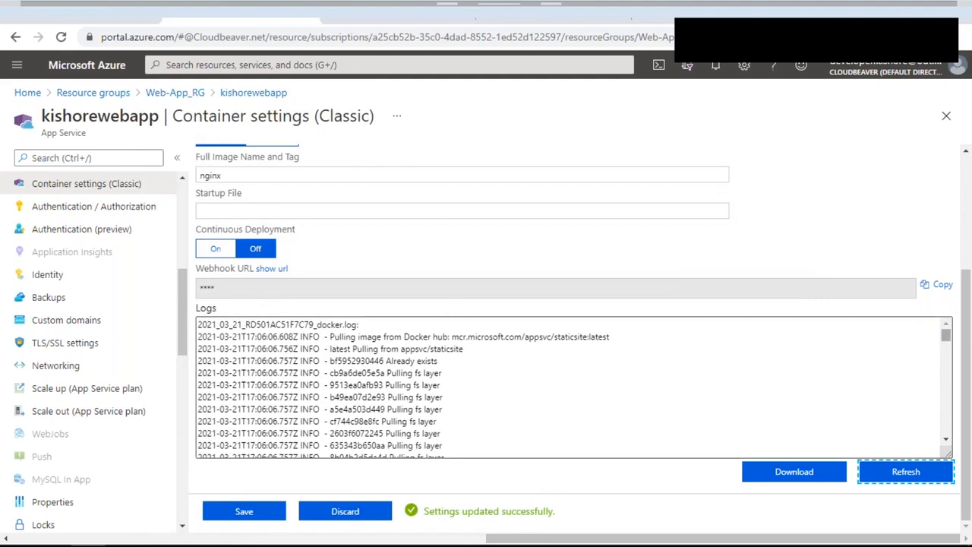
pyautogui.moveTo(947, 340); pyautogui.dragTo(947, 471)
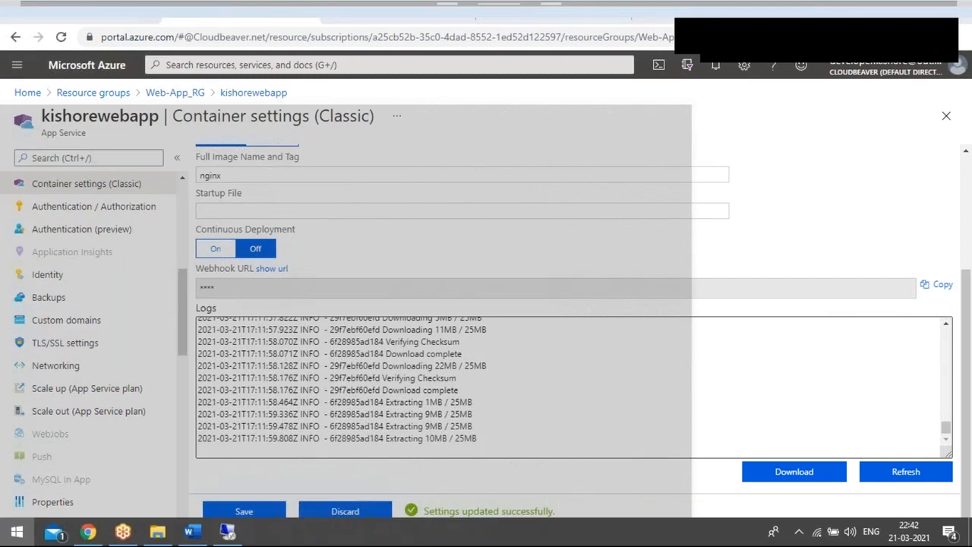
pyautogui.moveTo(946, 428); pyautogui.dragTo(948, 347)
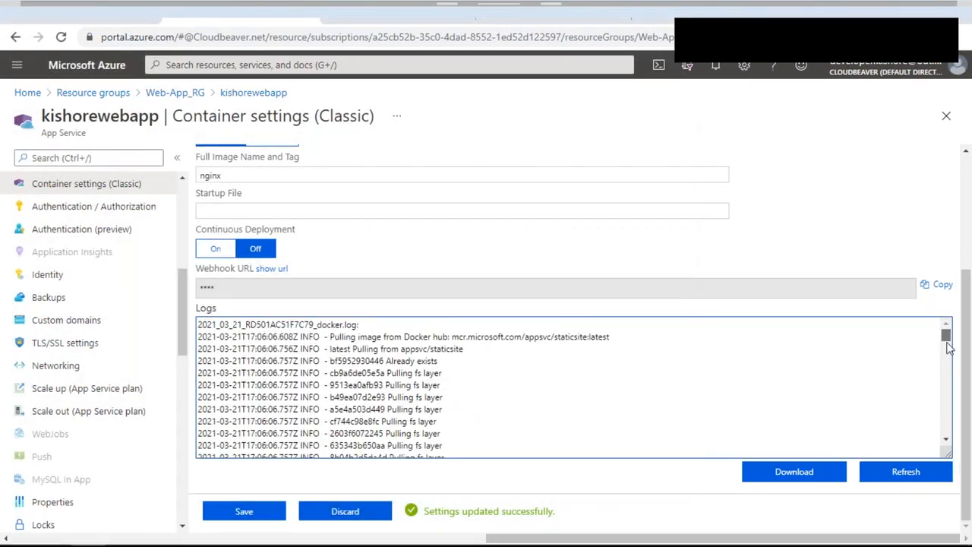
pyautogui.scroll(-1, 948, 347)
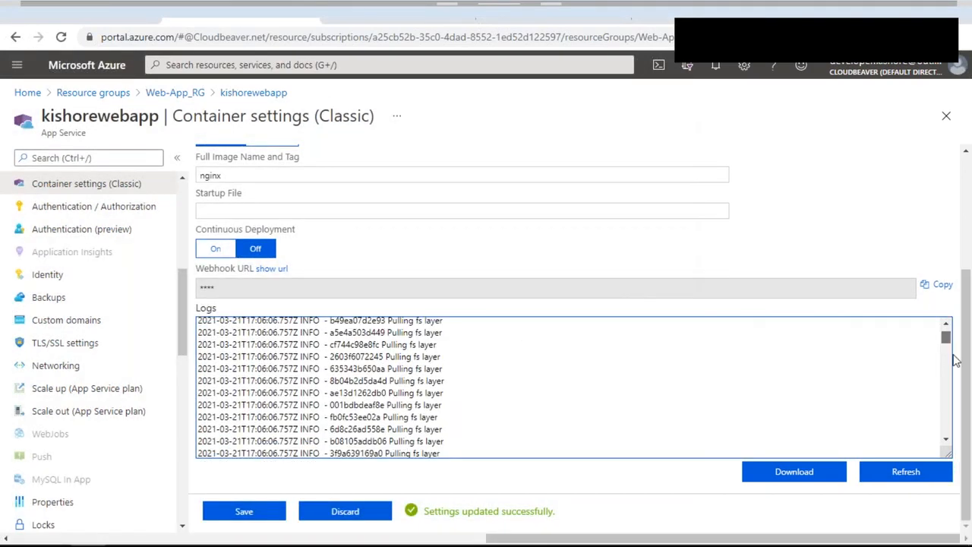
pyautogui.scroll(-10, 946, 365)
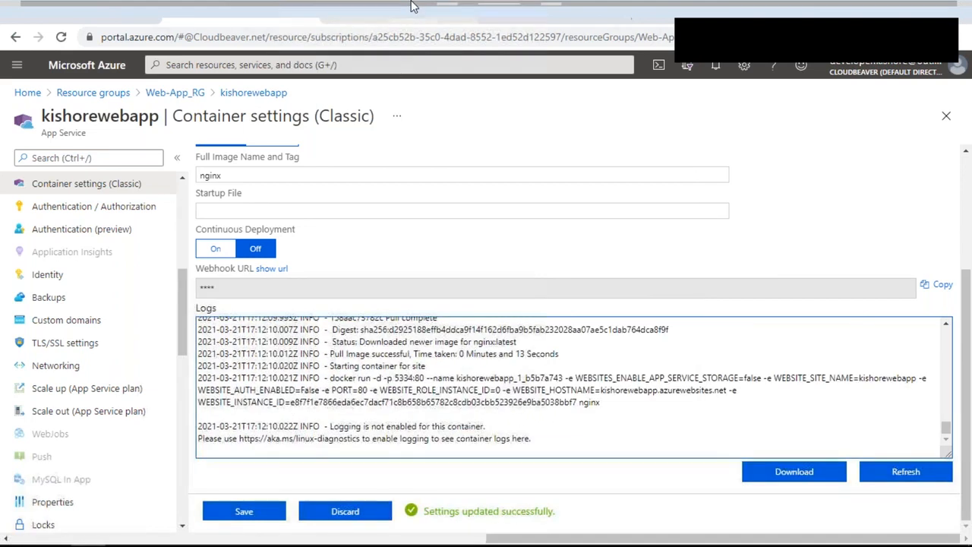
# Step: Close the stale default-page tab and reload the site, now showing 'Welcome to nginx!'
pyautogui.click(517, 7)
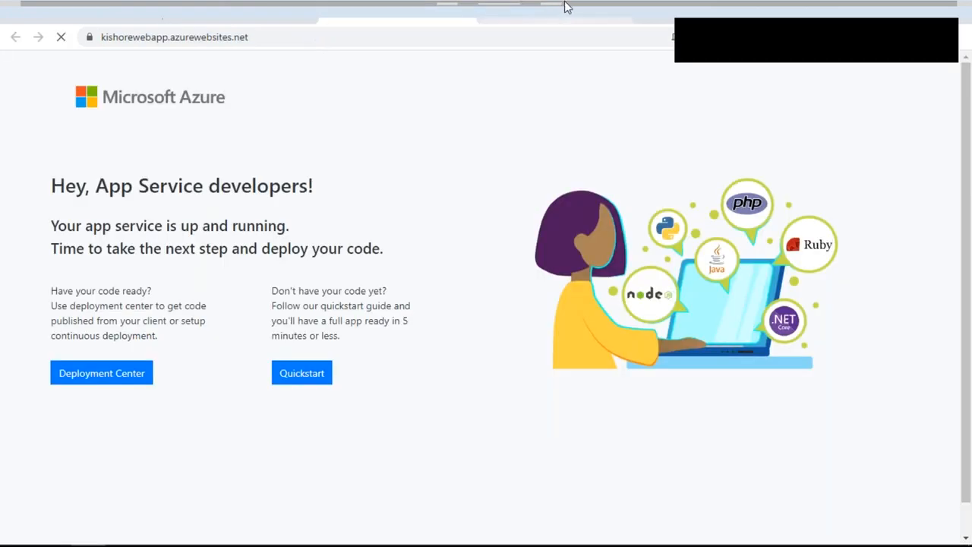
pyautogui.click(623, 17)
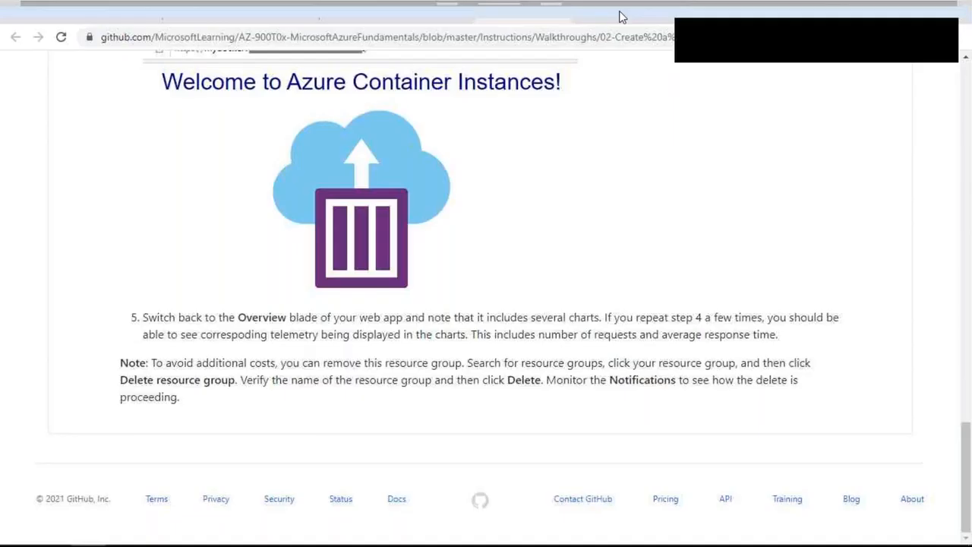
pyautogui.click(351, 7)
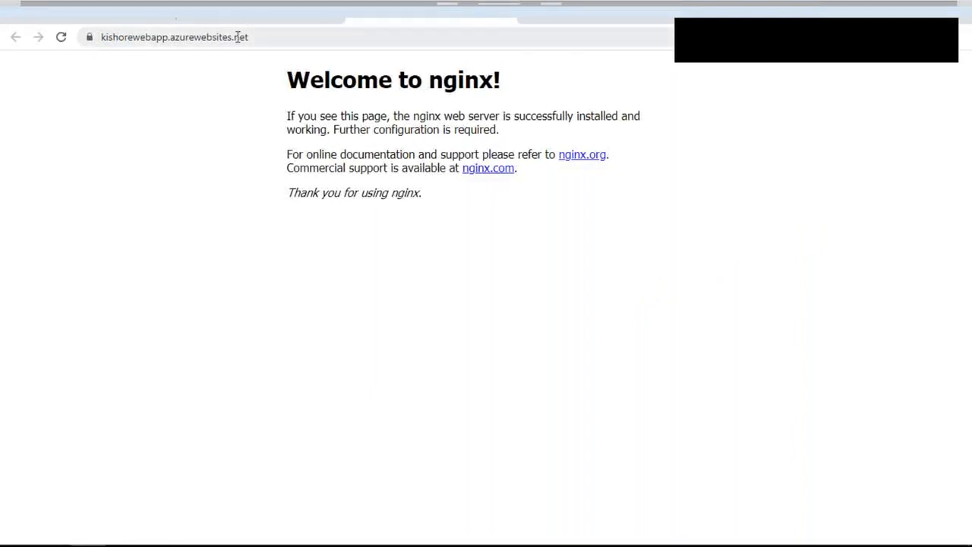
# Step: Select the kishorewebapp name on the Overview and the nginx site's full web address
pyautogui.click(253, 7)
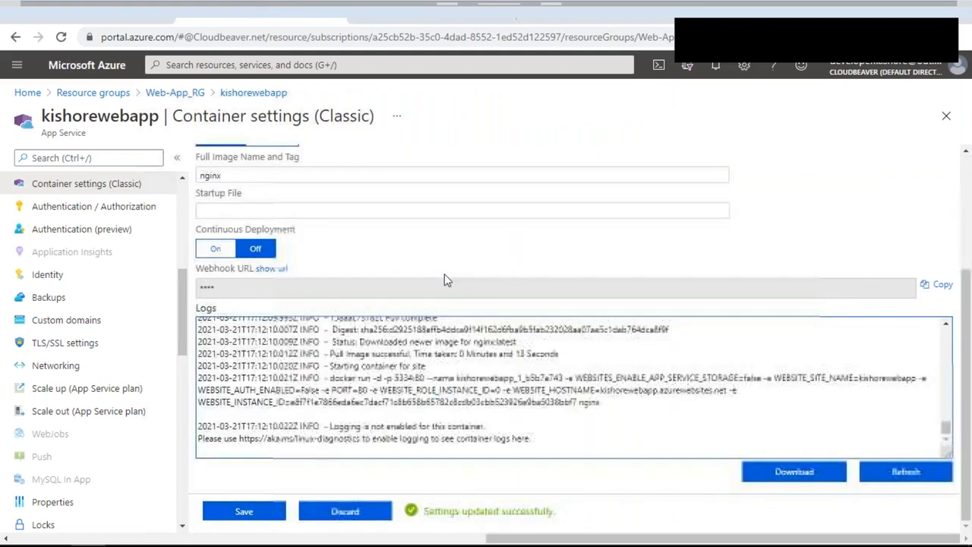
pyautogui.click(40, 191)
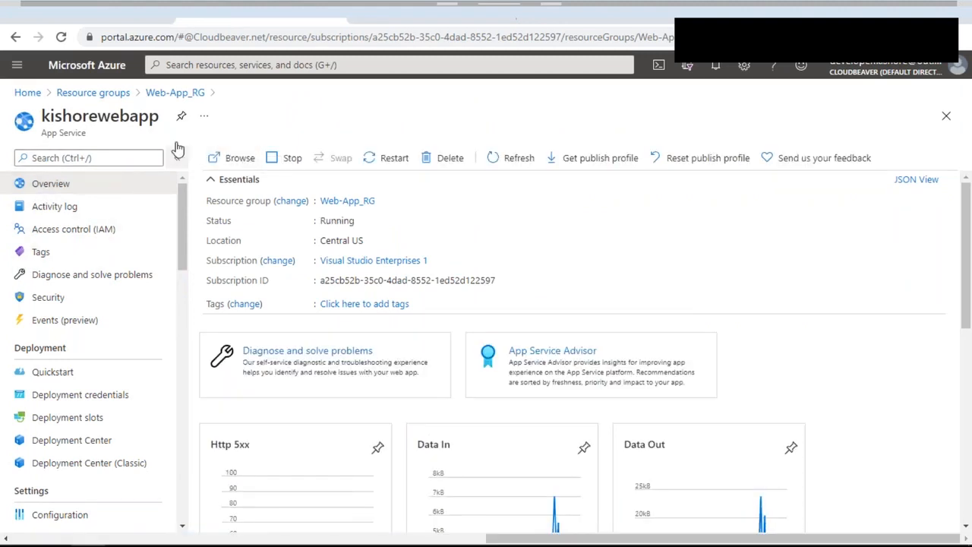
pyautogui.doubleClick(95, 119)
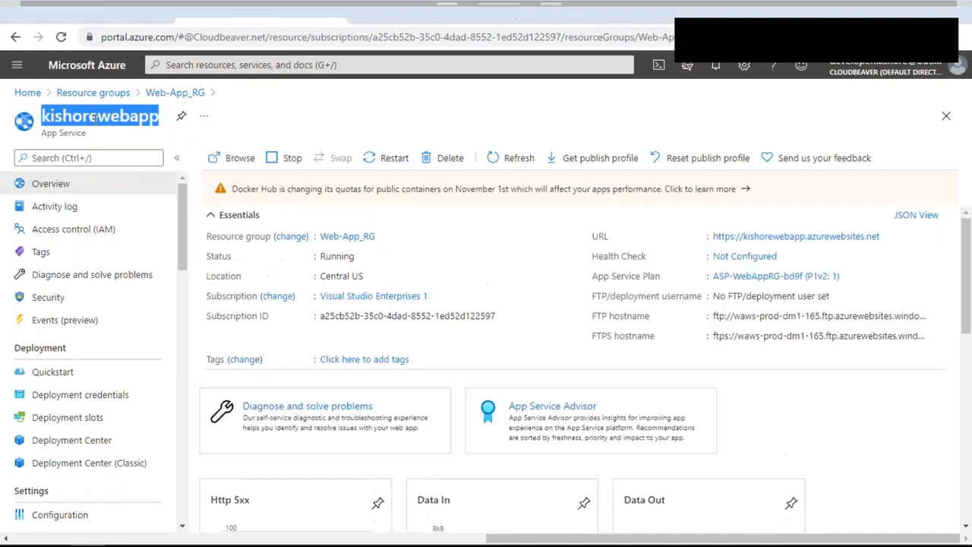
pyautogui.click(460, 12)
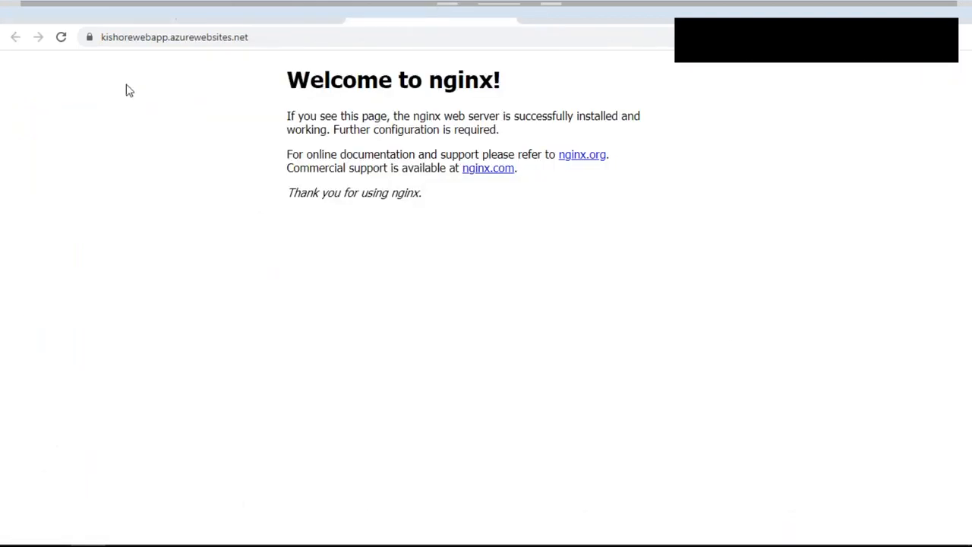
pyautogui.click(296, 32)
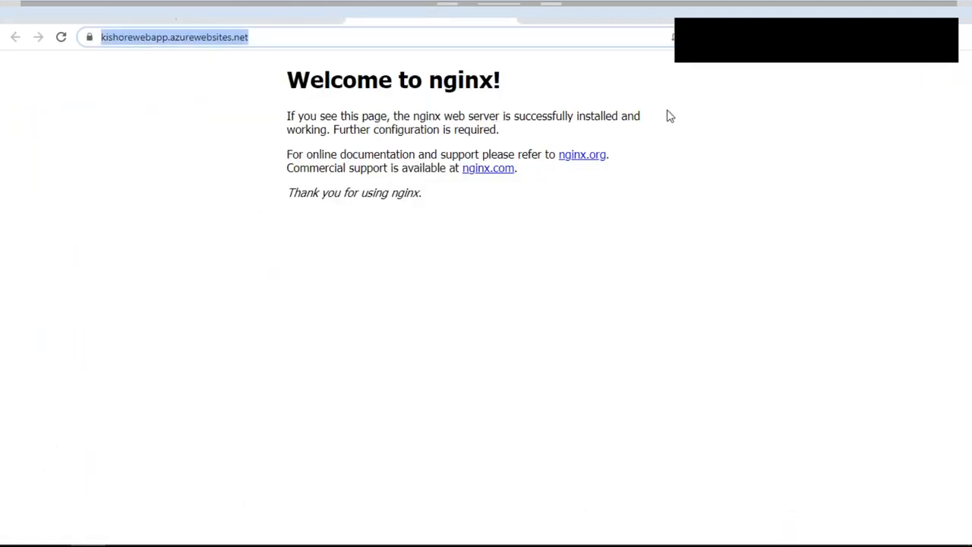
pyautogui.click(848, 31)
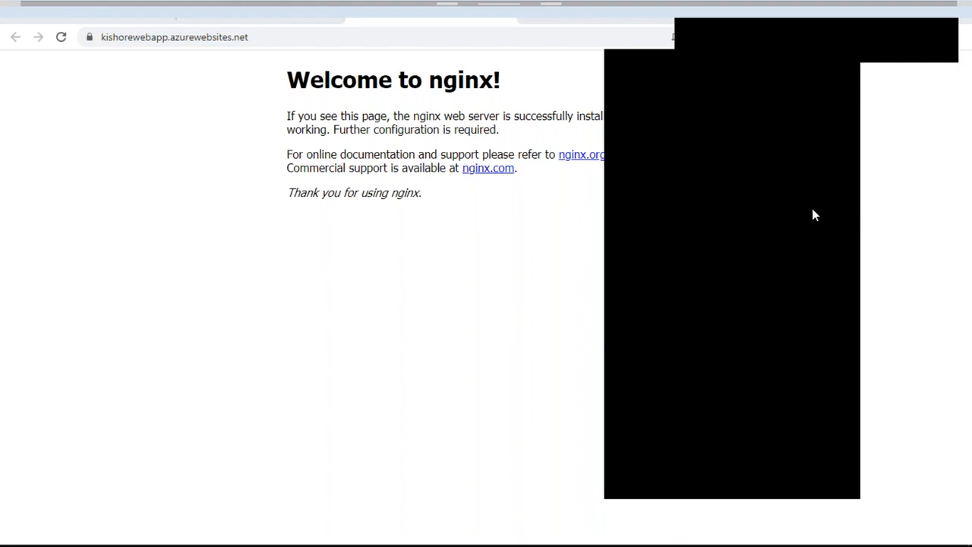
# Step: Switch to the Word 'Labs' document of walkthrough links
pyautogui.hotkey('alt', 'Tab')
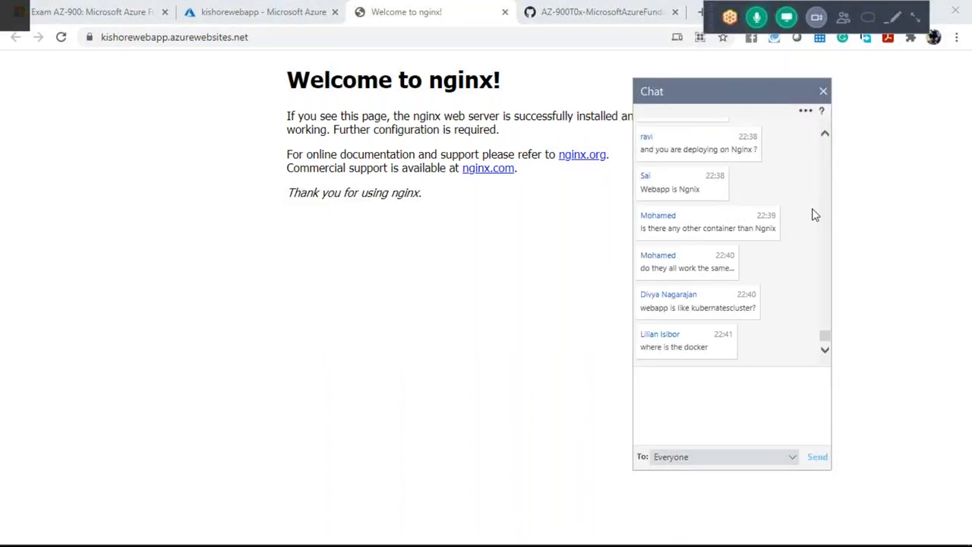
pyautogui.hotkey('alt', 'Tab')
pyautogui.scroll(-3, 445, 332)
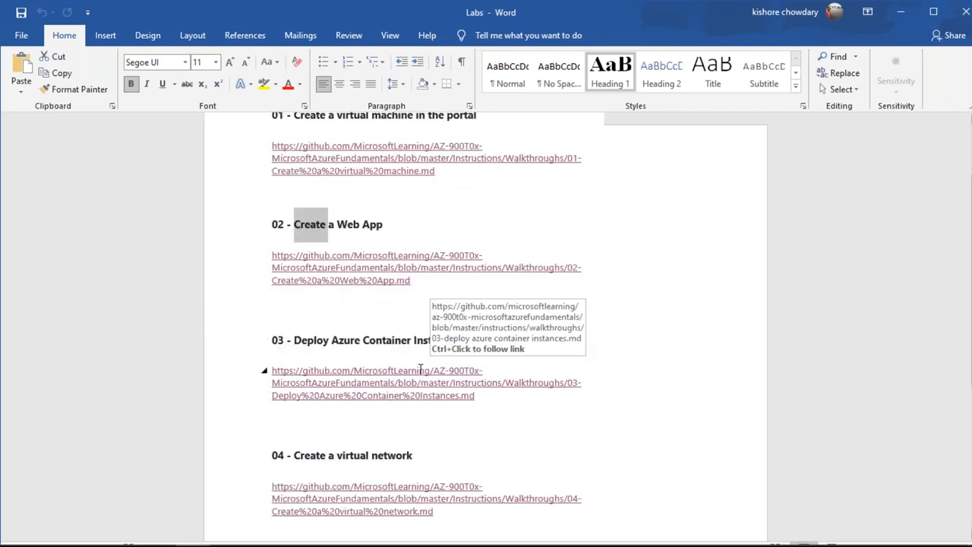
# Step: Ctrl+click the '03 - Deploy Azure Container Instances' hyperlink in the Labs document
pyautogui.keyDown('ctrl'); pyautogui.click(420, 370); pyautogui.keyUp('ctrl')
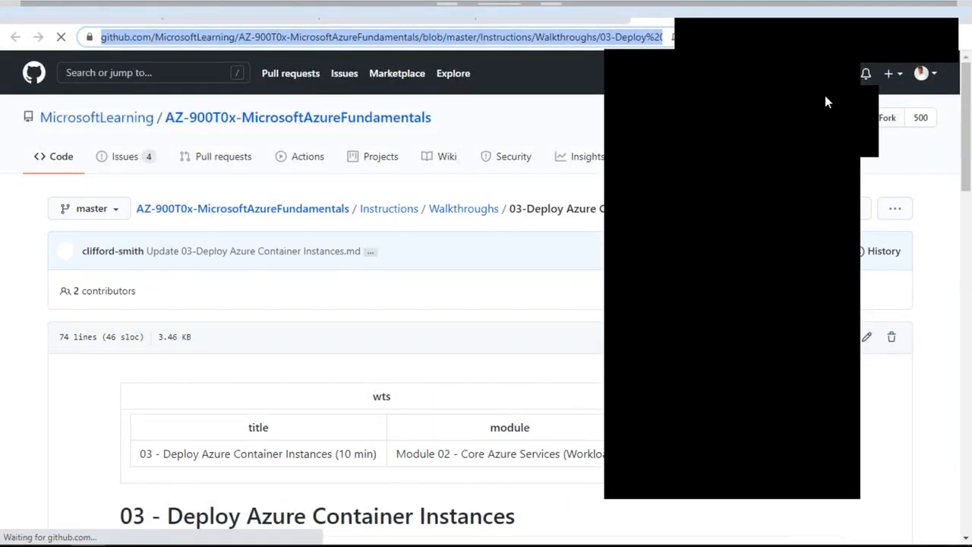
# Step: Dismiss the popup and skim the walkthrough, highlighting the 'Create a container instance' Task 1 heading
pyautogui.click(825, 92)
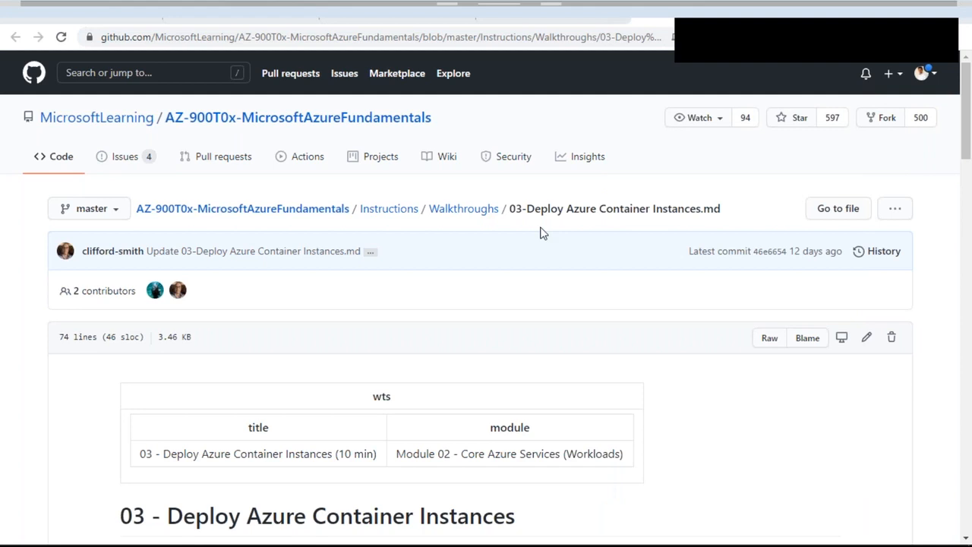
pyautogui.scroll(-1, 543, 233)
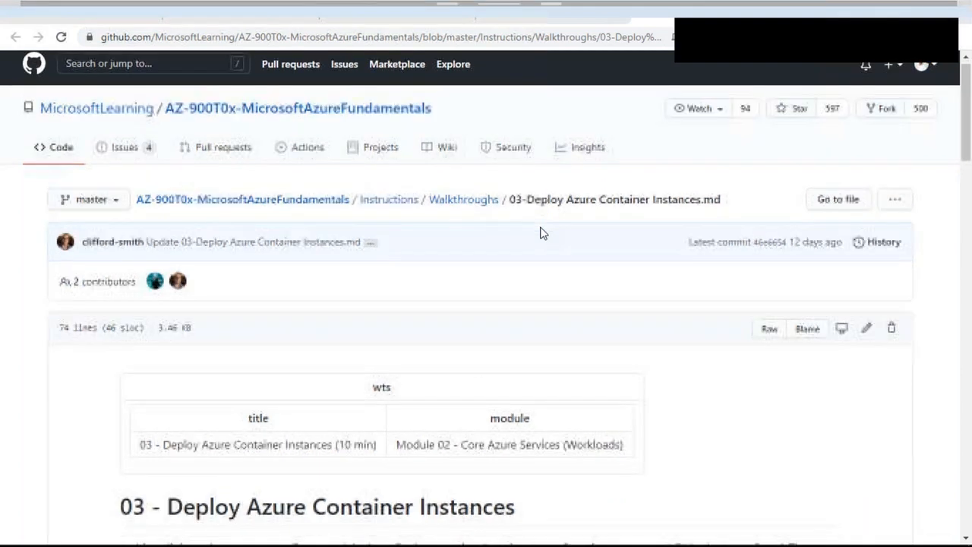
pyautogui.scroll(-6, 544, 233)
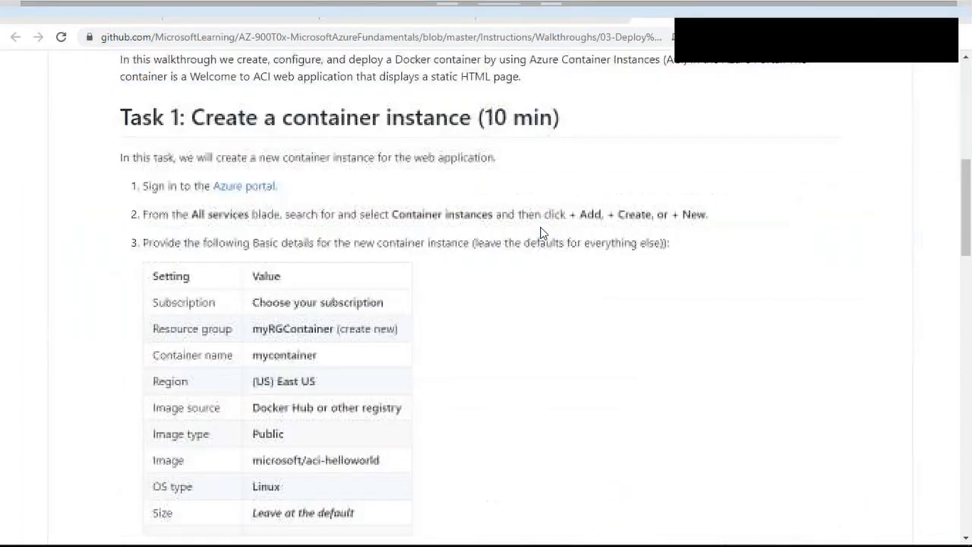
pyautogui.moveTo(191, 117); pyautogui.dragTo(471, 117)
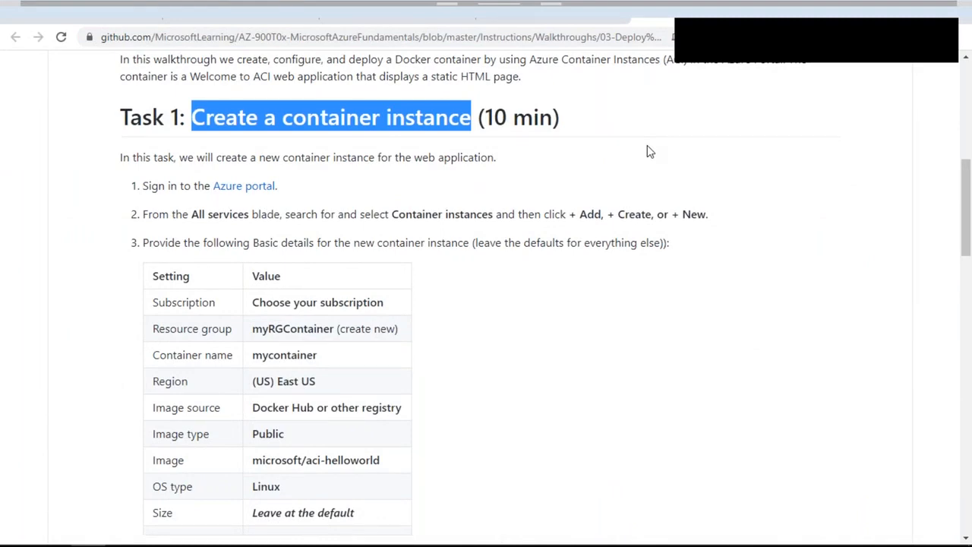
pyautogui.scroll(-20, 647, 152)
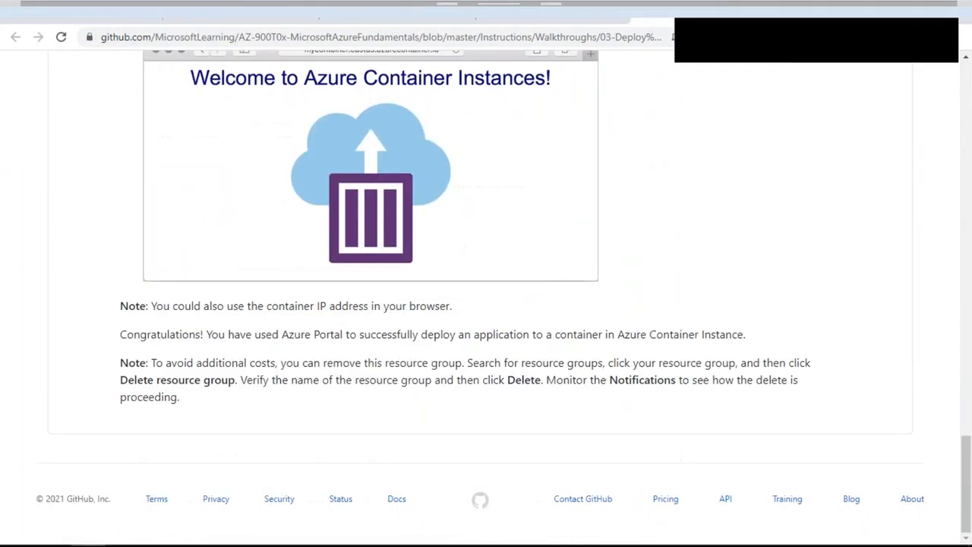